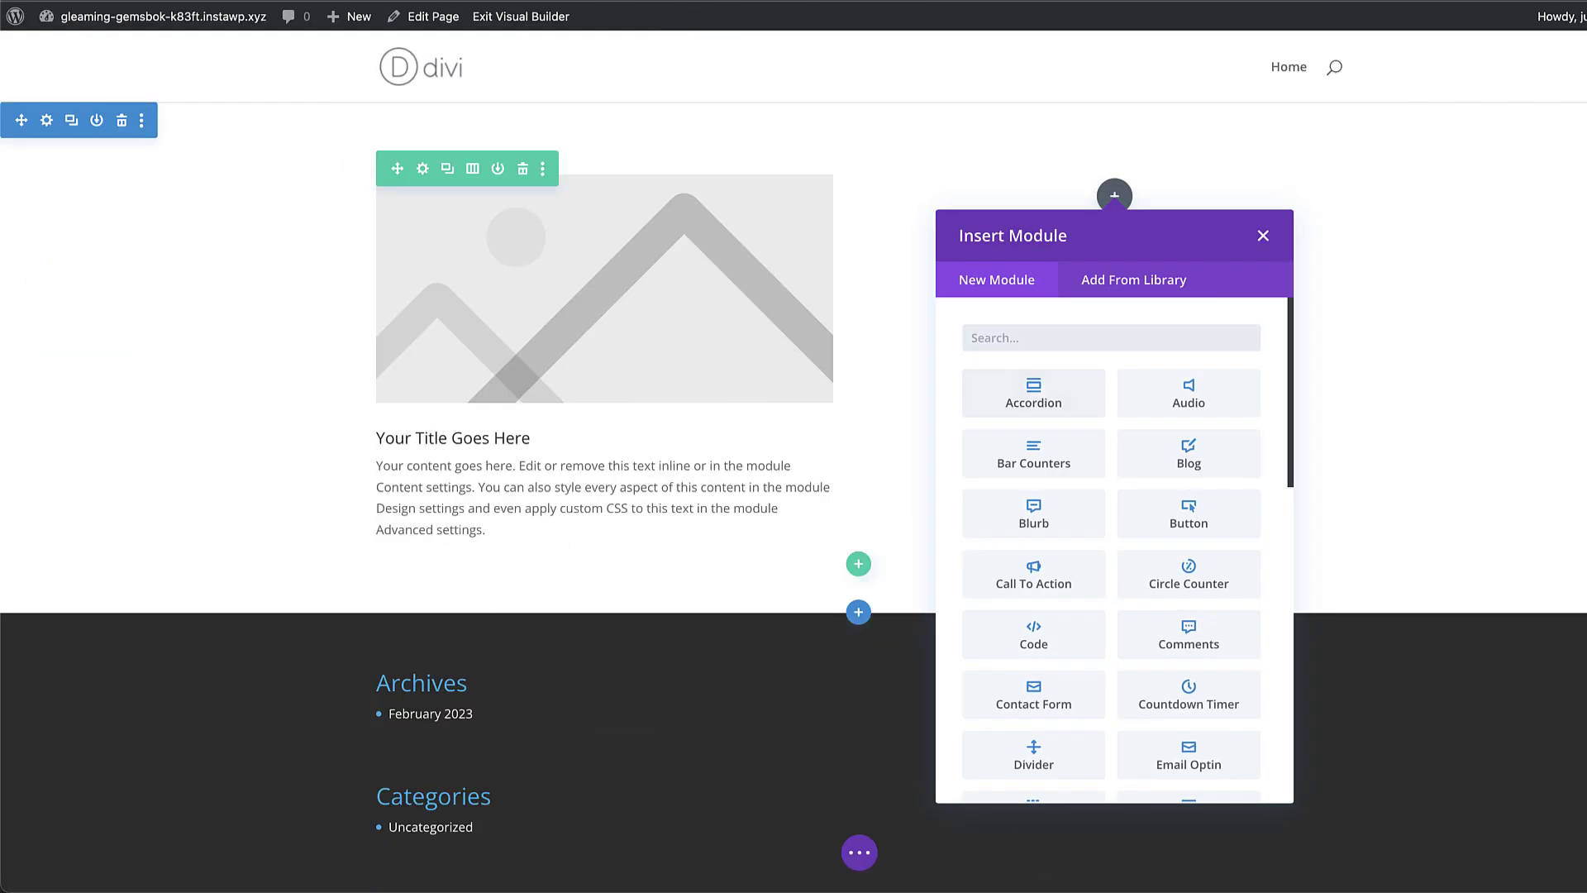
Insert a Button module in the second column and add a Fullwidth section below the existing section
click(1189, 513)
click(858, 611)
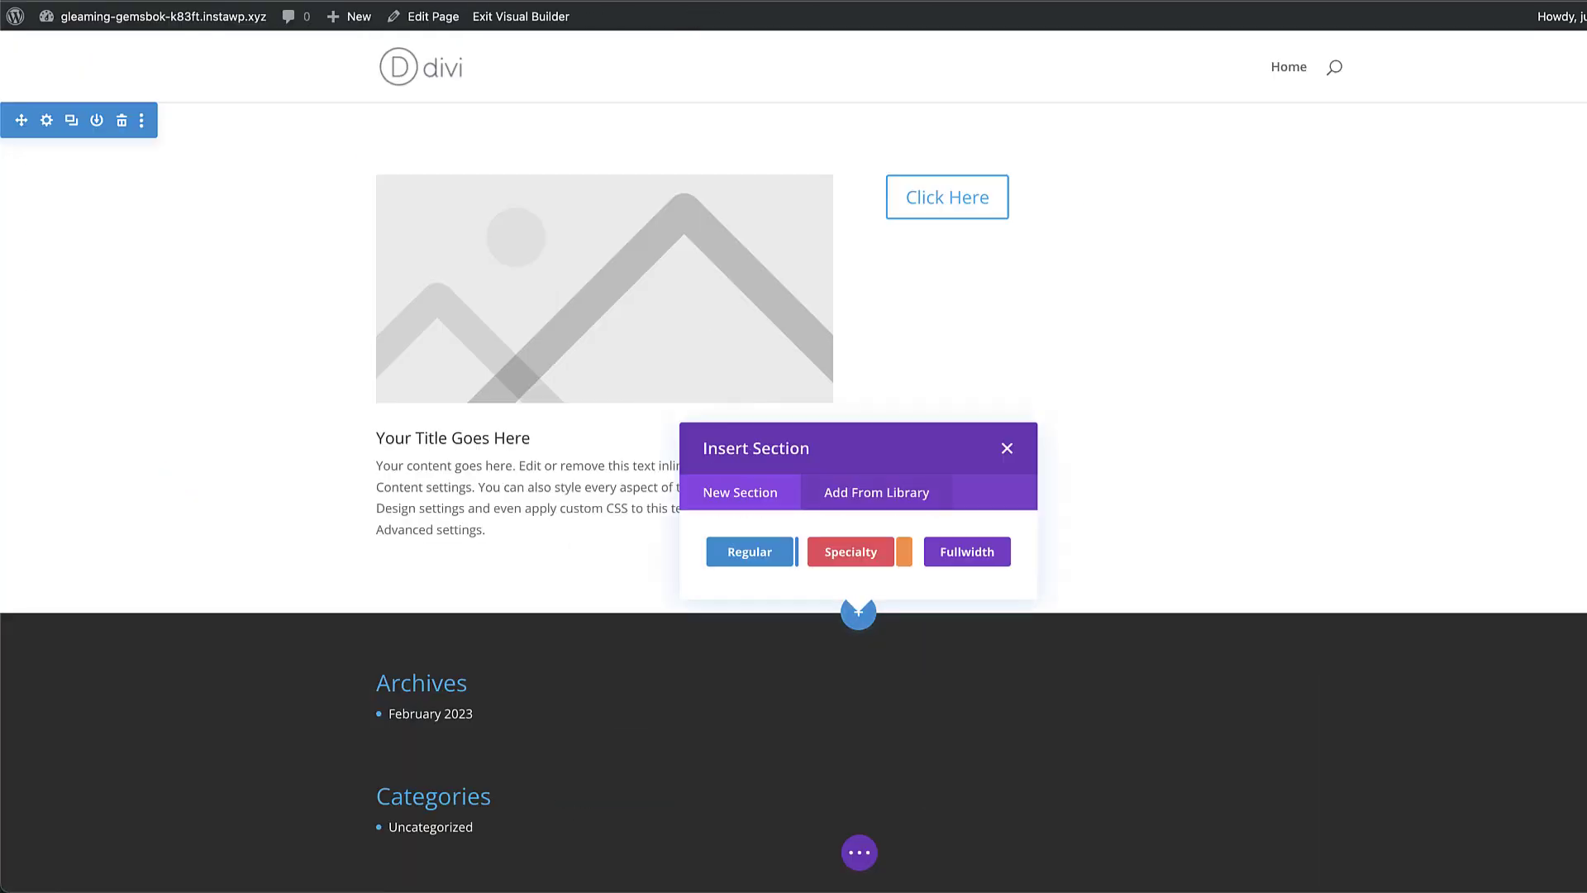
click(966, 552)
click(935, 372)
click(312, 875)
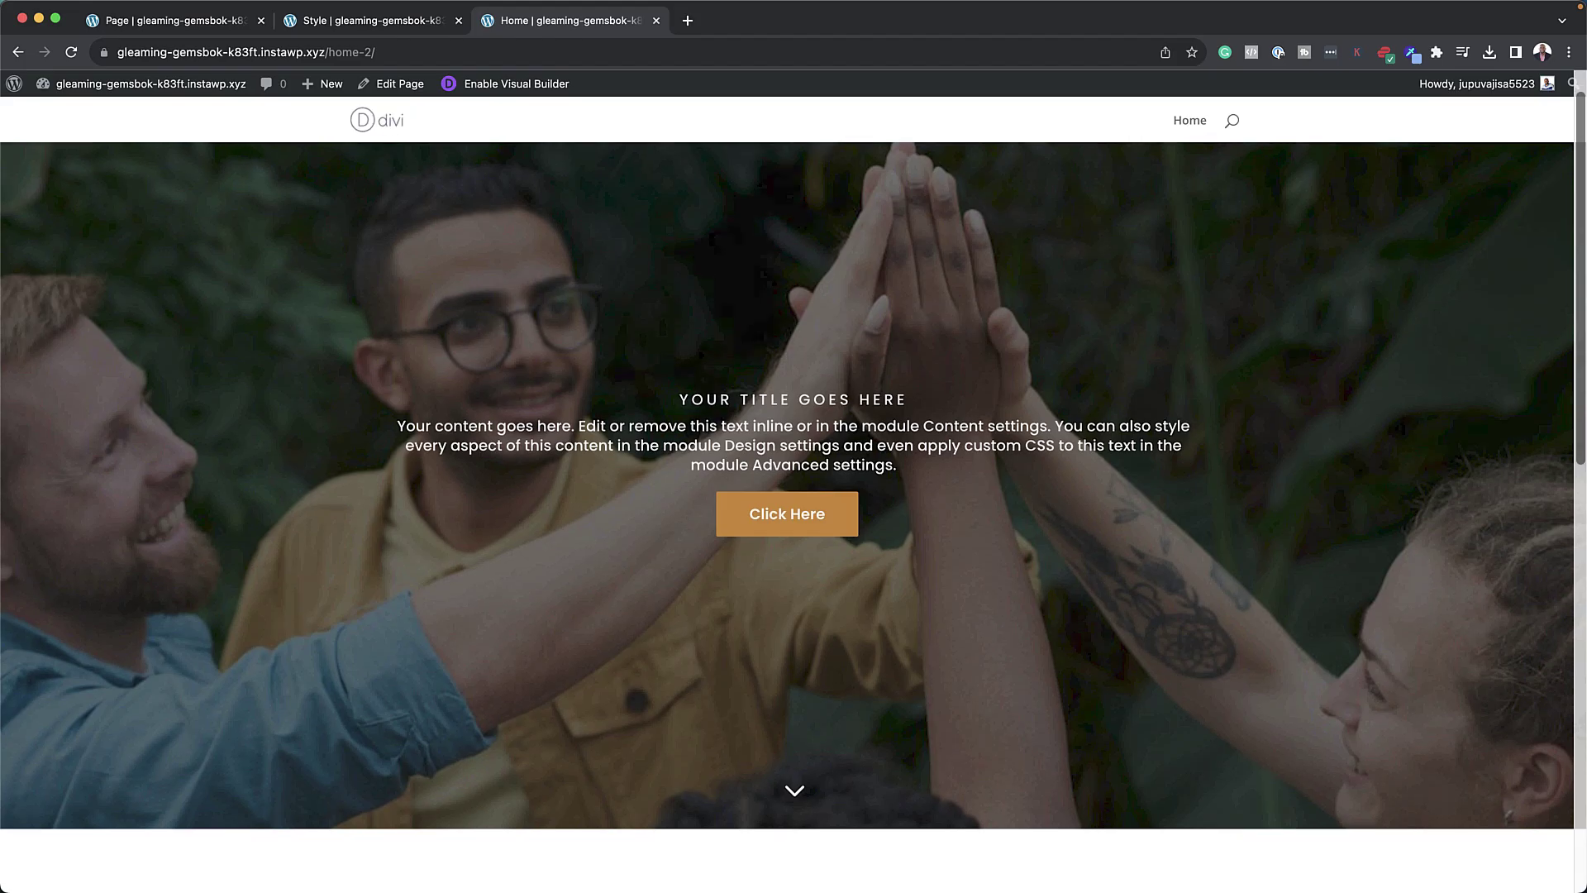
Look over the finished home page from the photo header down to the styled blurbs and button
scroll(794, 496, down, 5)
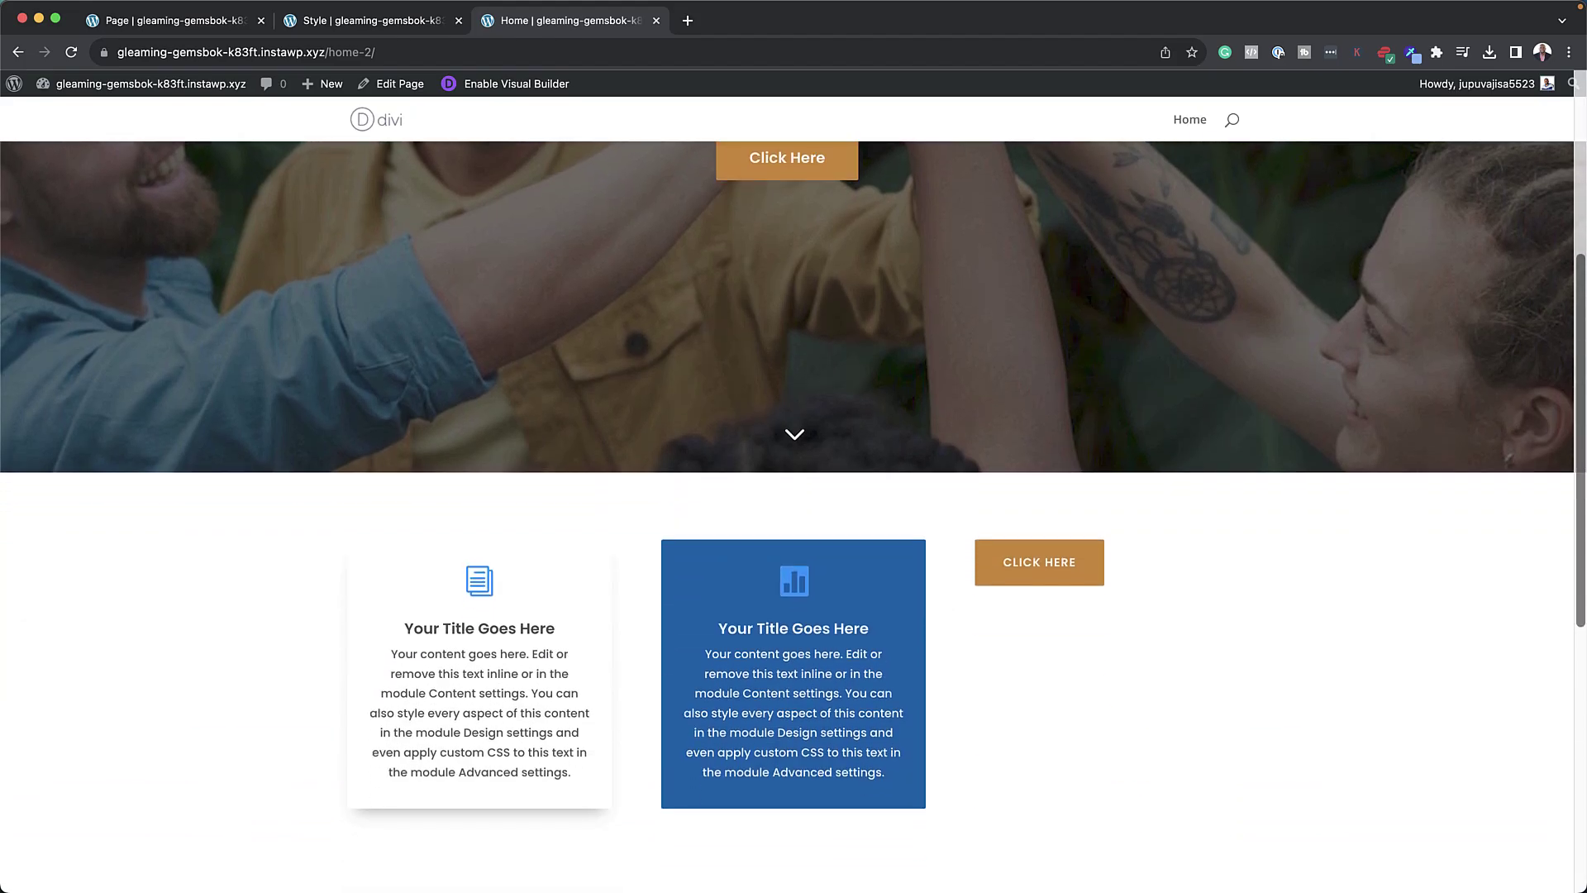
scroll(794, 496, down, 4)
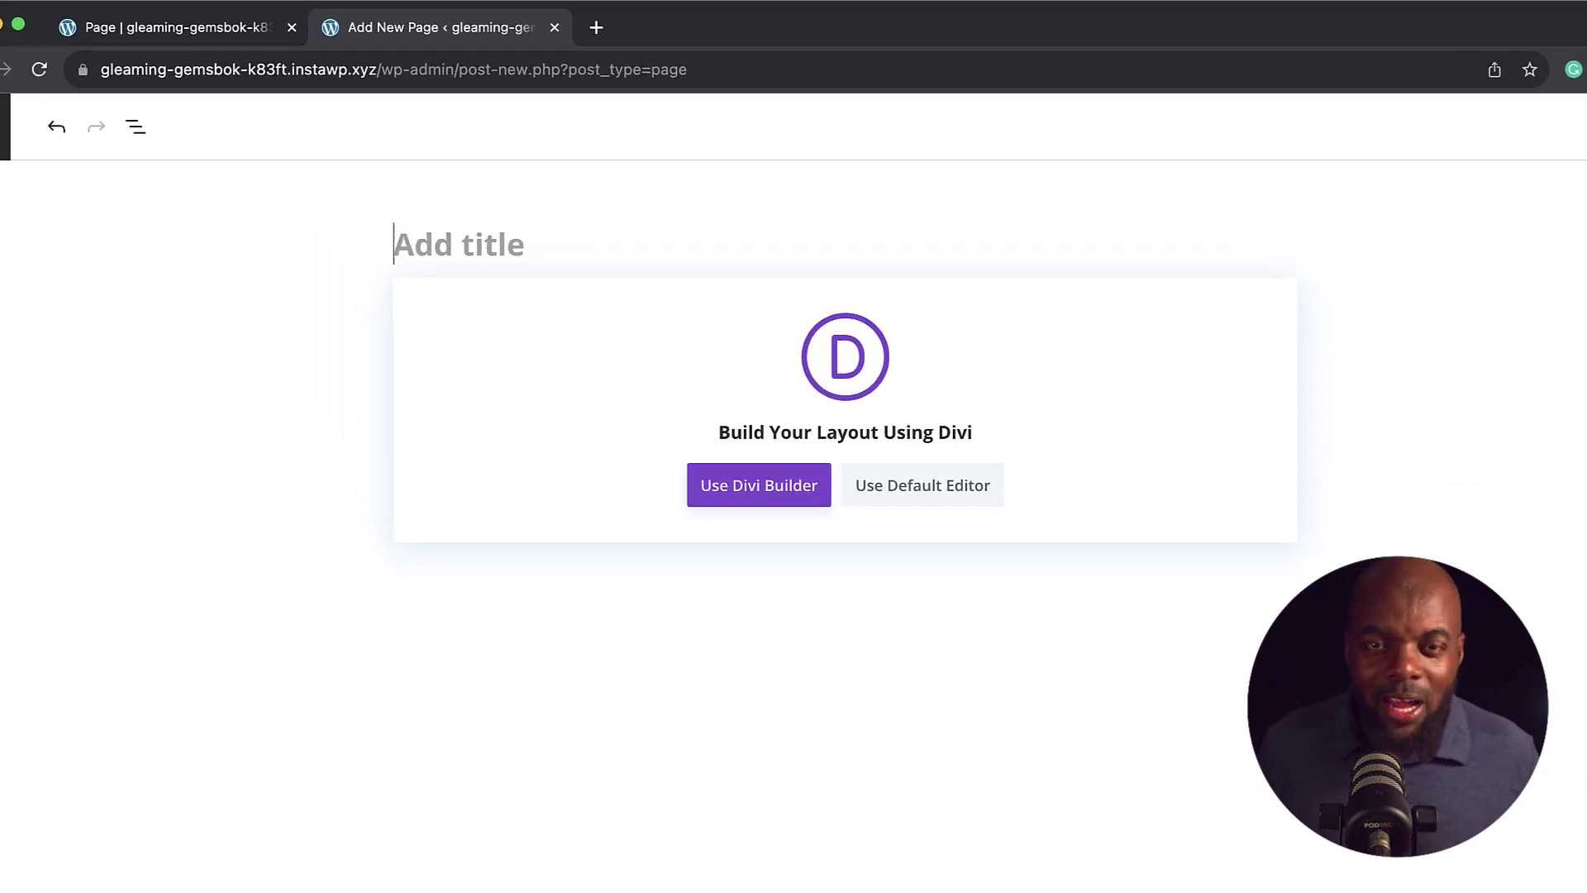
Title the new page Style
text(Style)
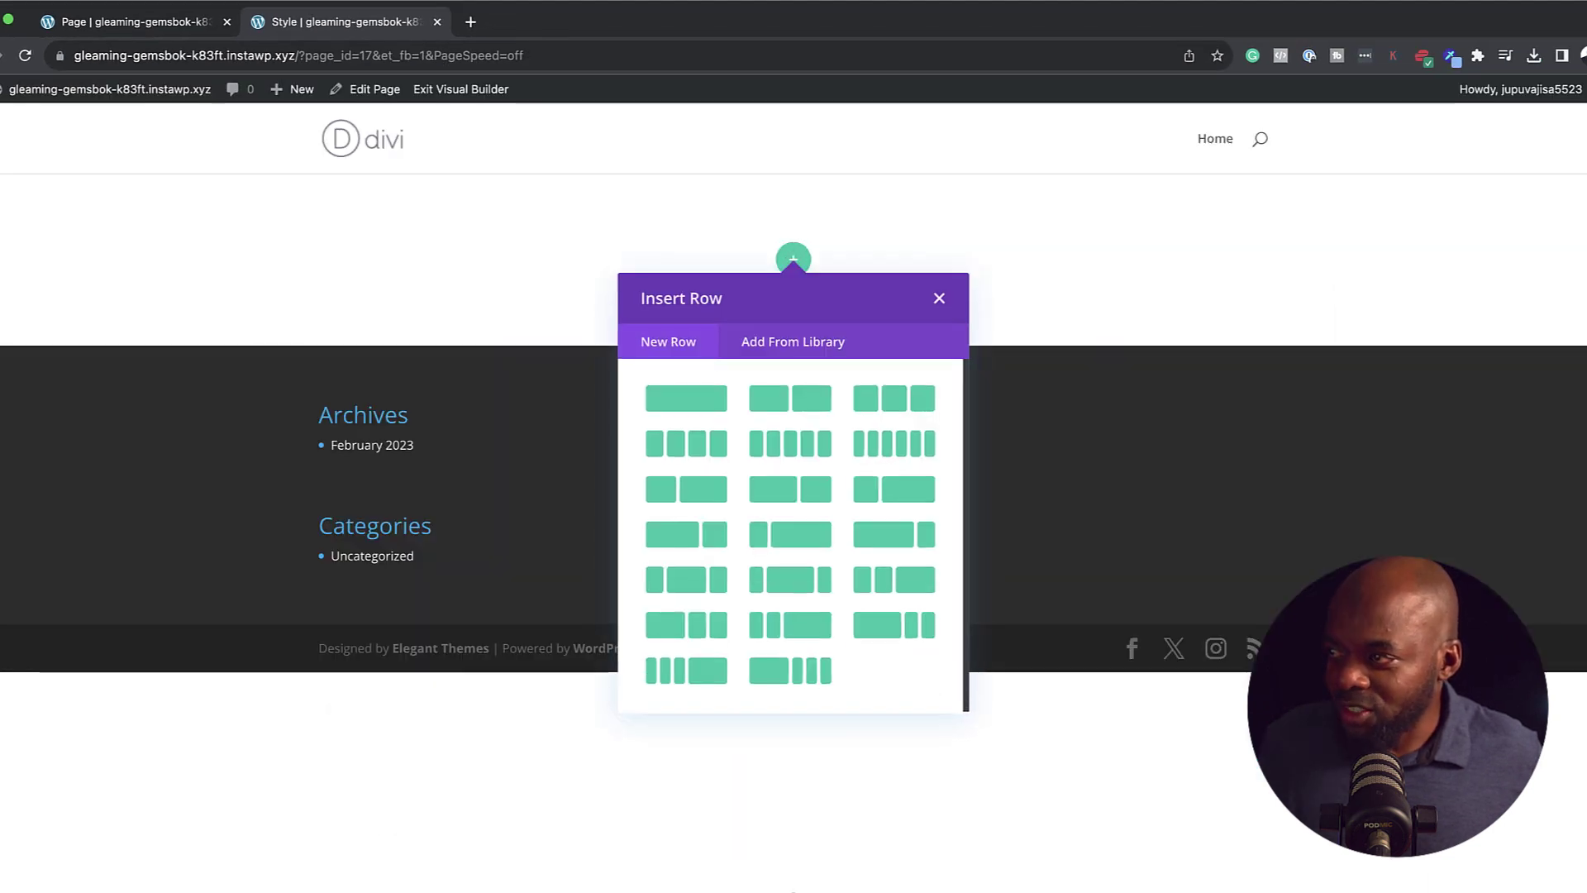
Switch to Finder, extract the DDG-PRO2.json_-0owiph.zip archive in Downloads, and bring DDG PRO2.json into the Style page
key(super+Tab)
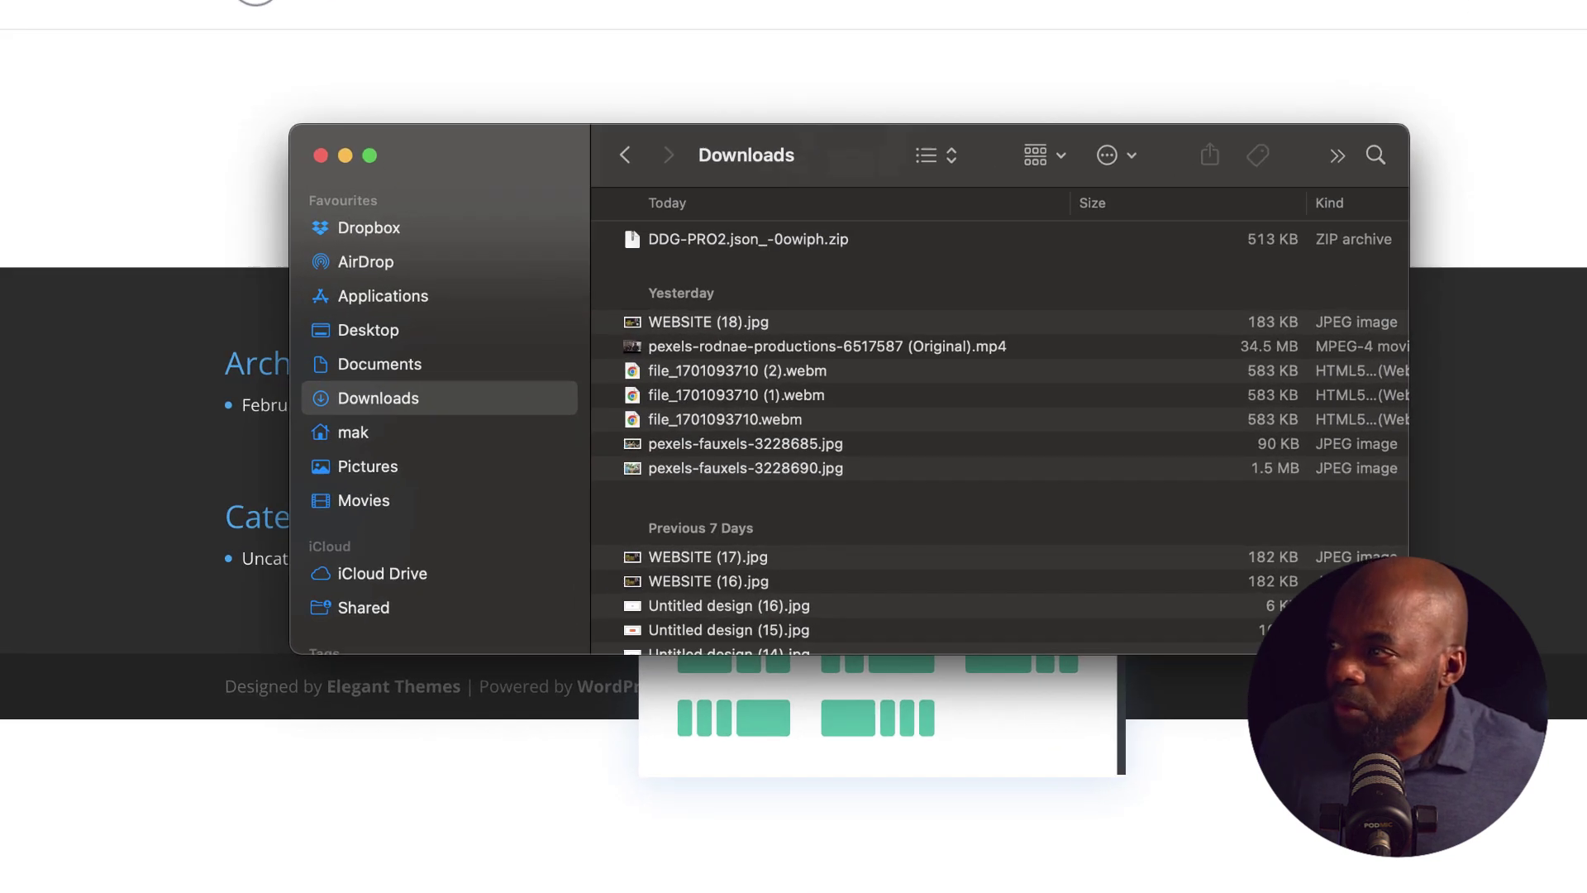
double_click(696, 325)
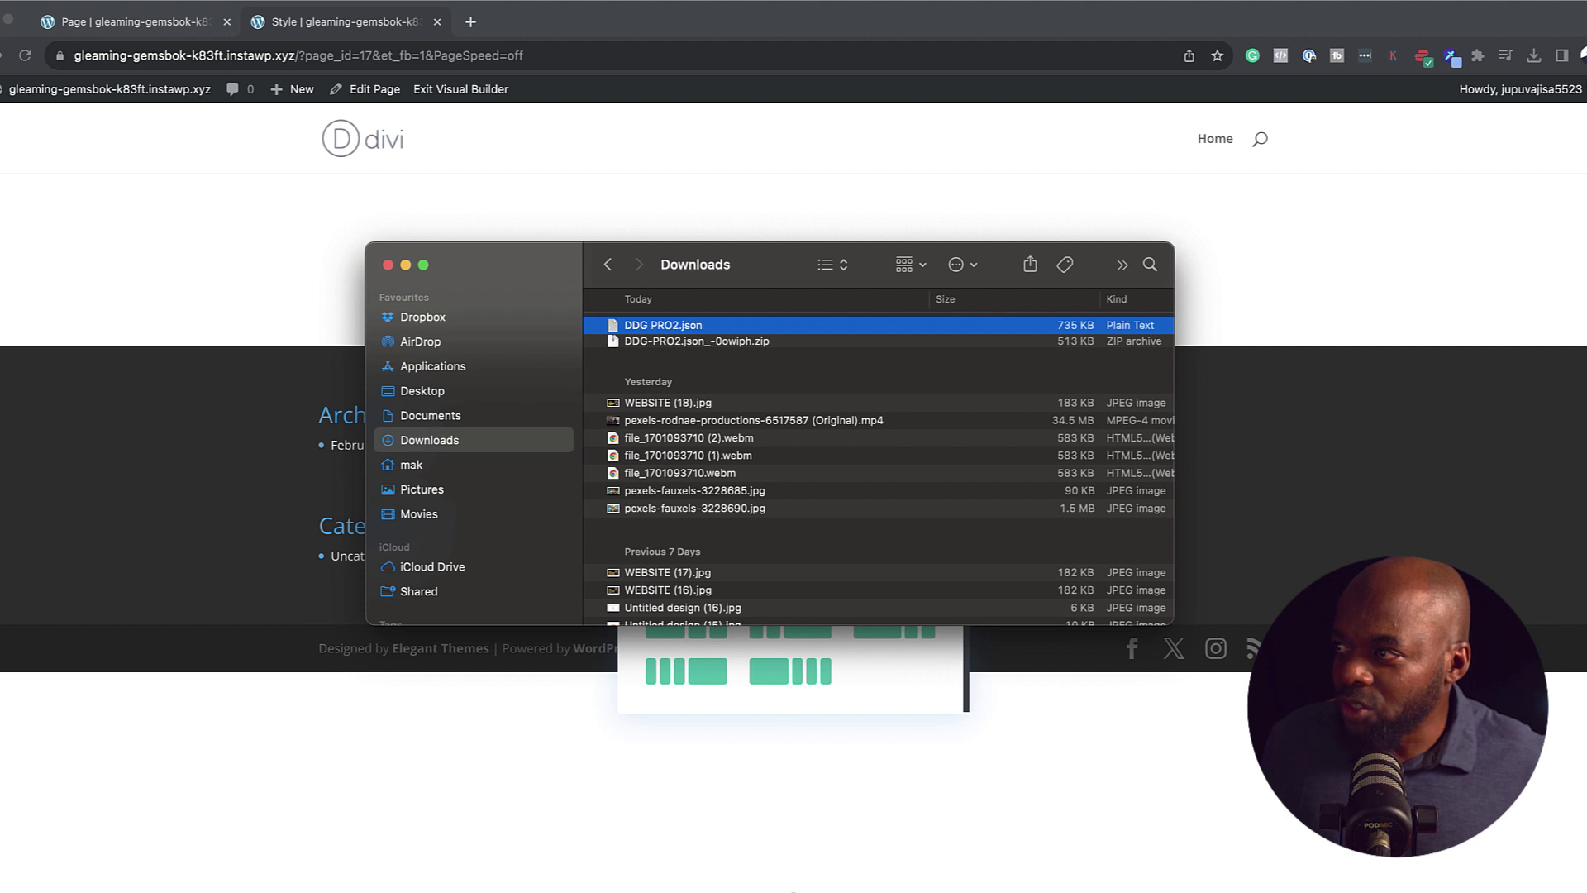
drag(662, 325, 793, 371)
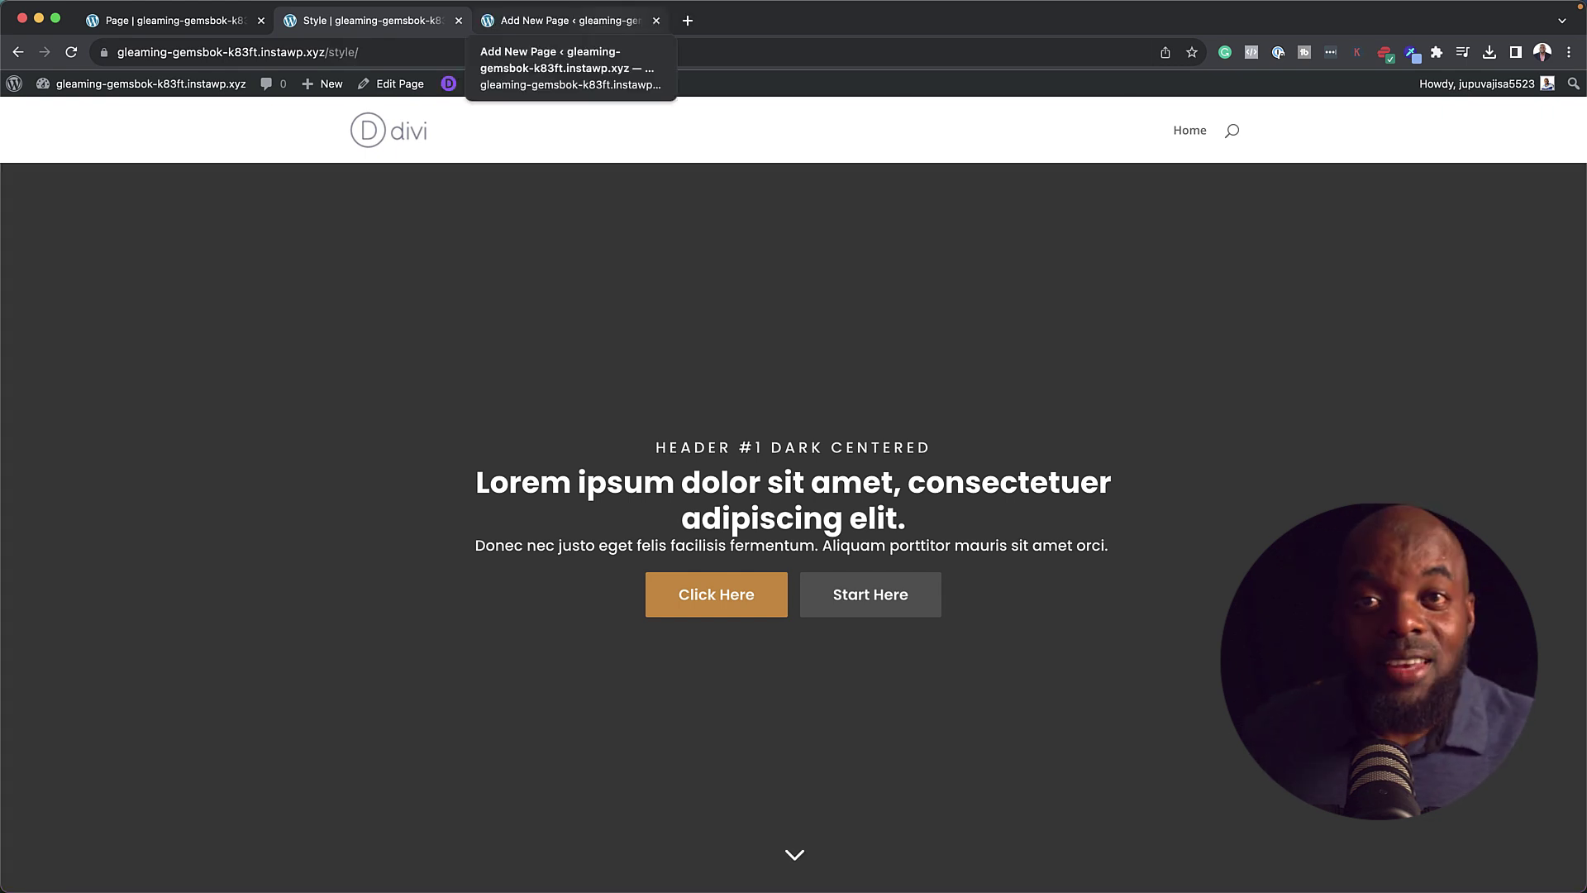
Title the other new page Home and start building it with Divi Builder
click(562, 20)
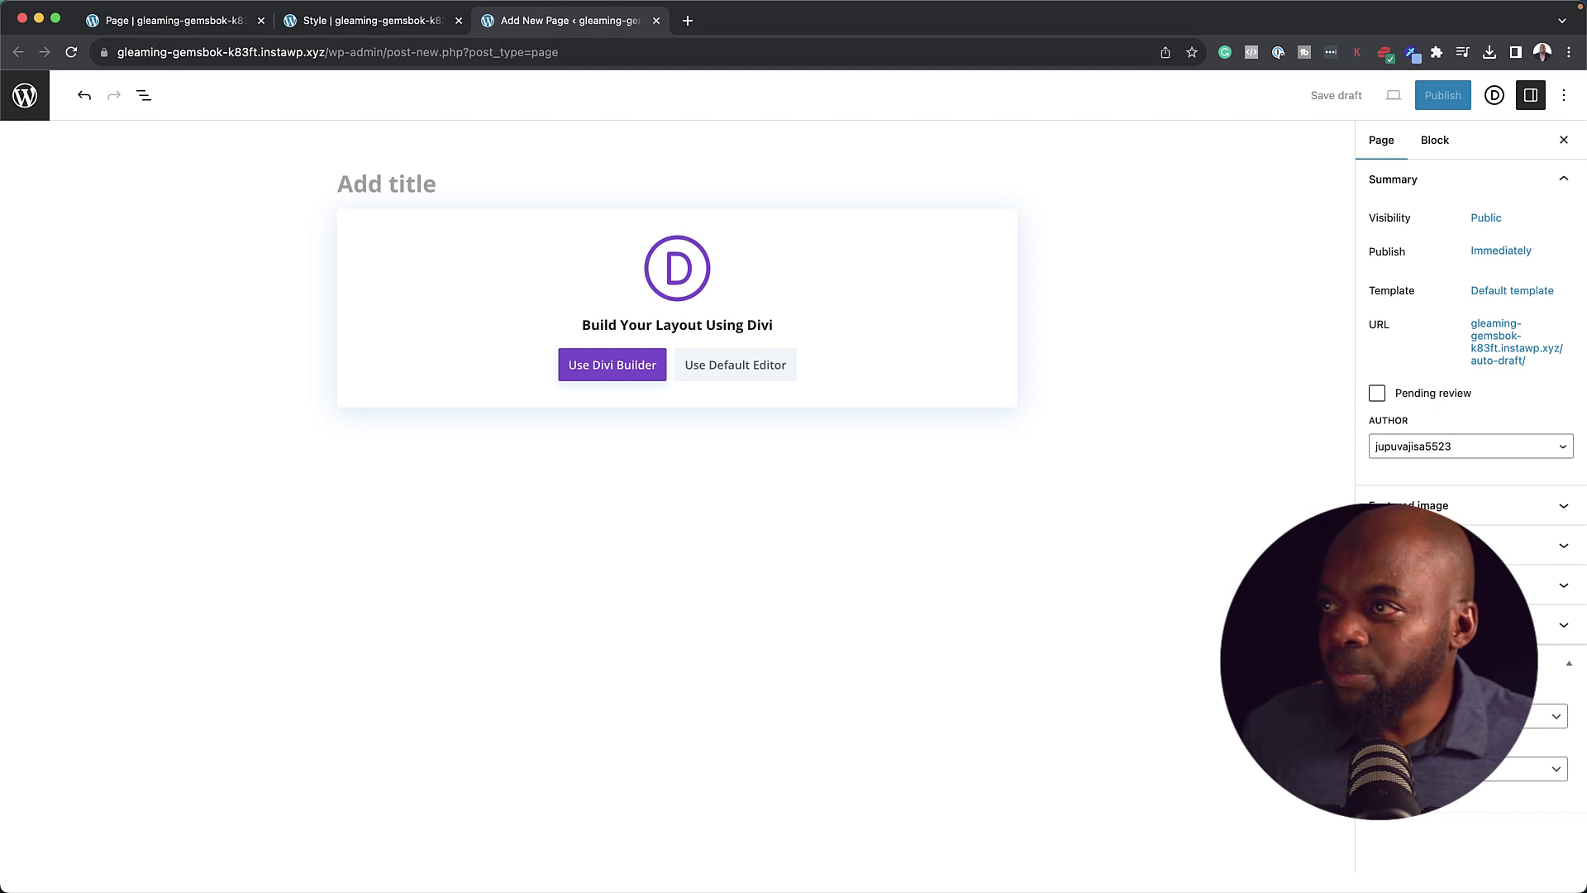
text(Home)
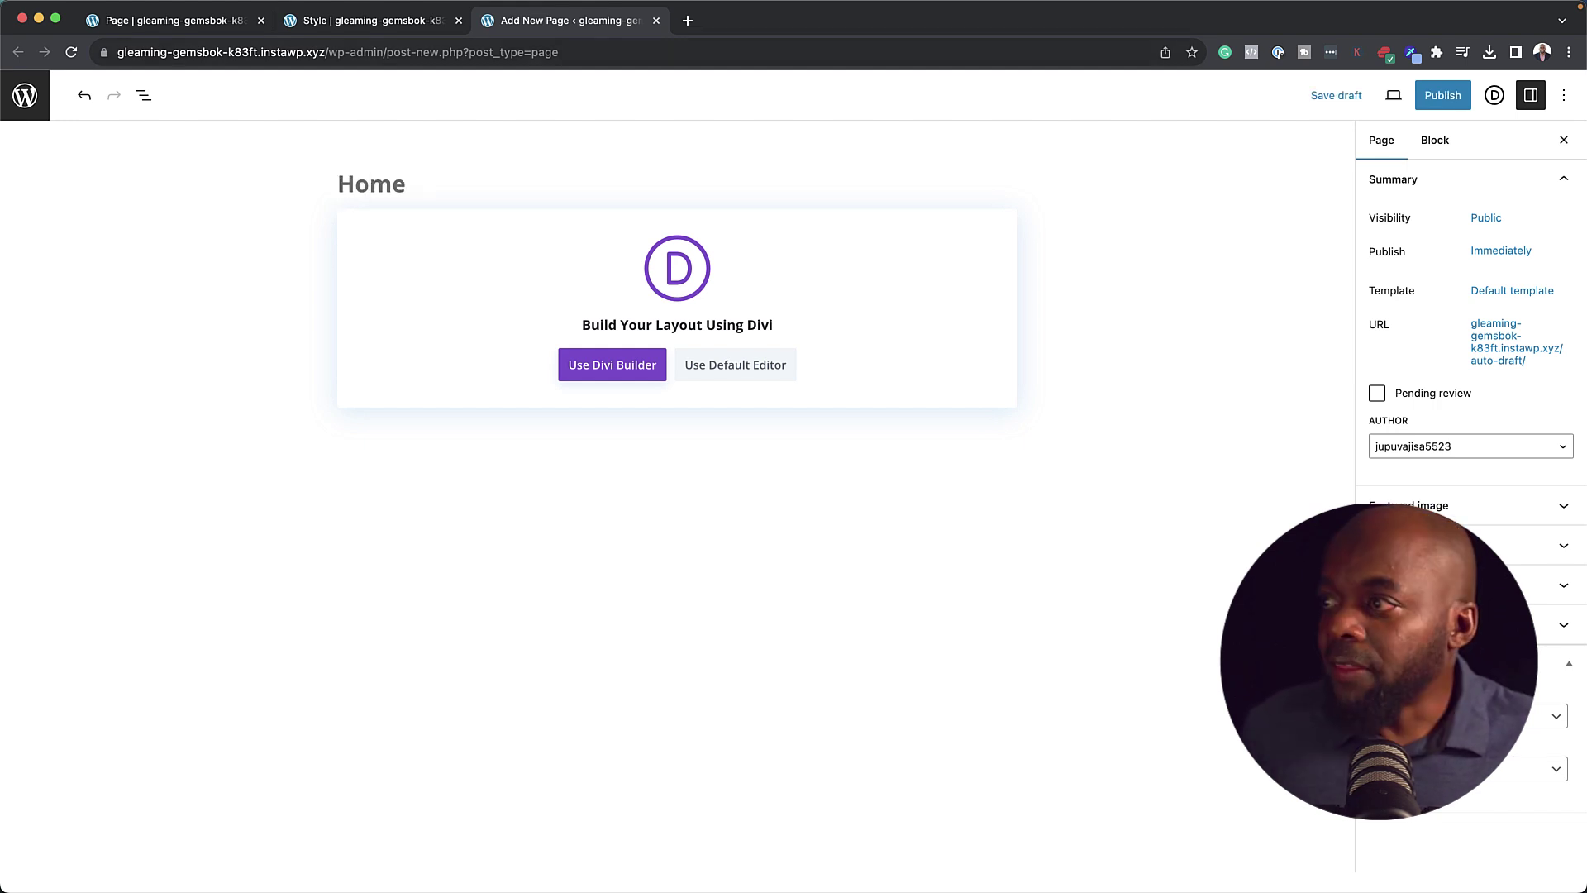
click(613, 364)
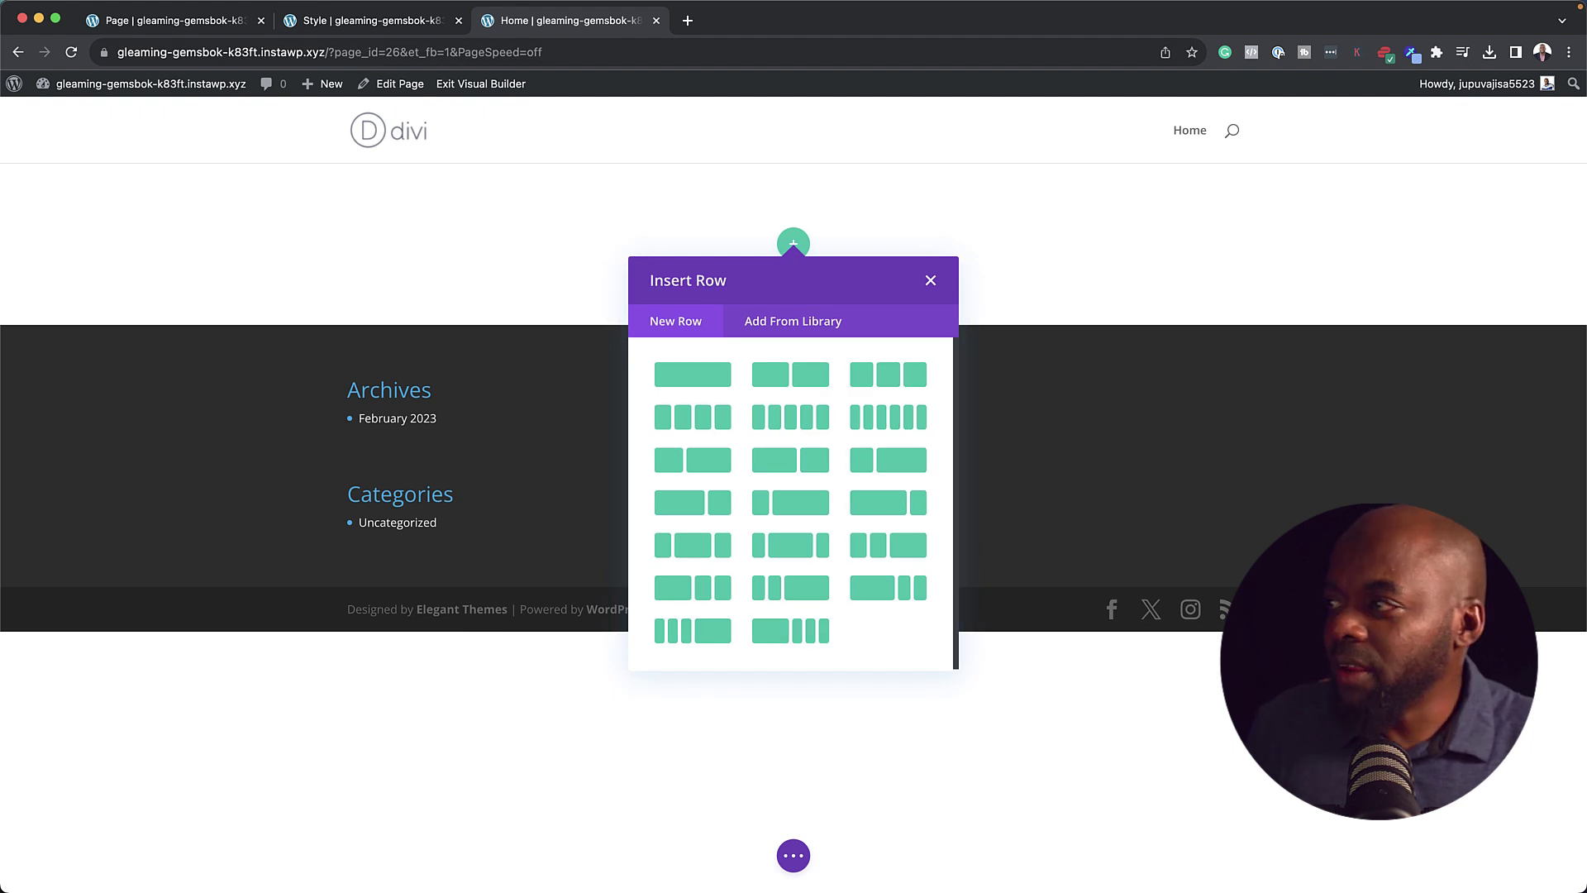
Dismiss the row insertion and add a Fullwidth section containing a Fullwidth Header module below the empty section
click(930, 280)
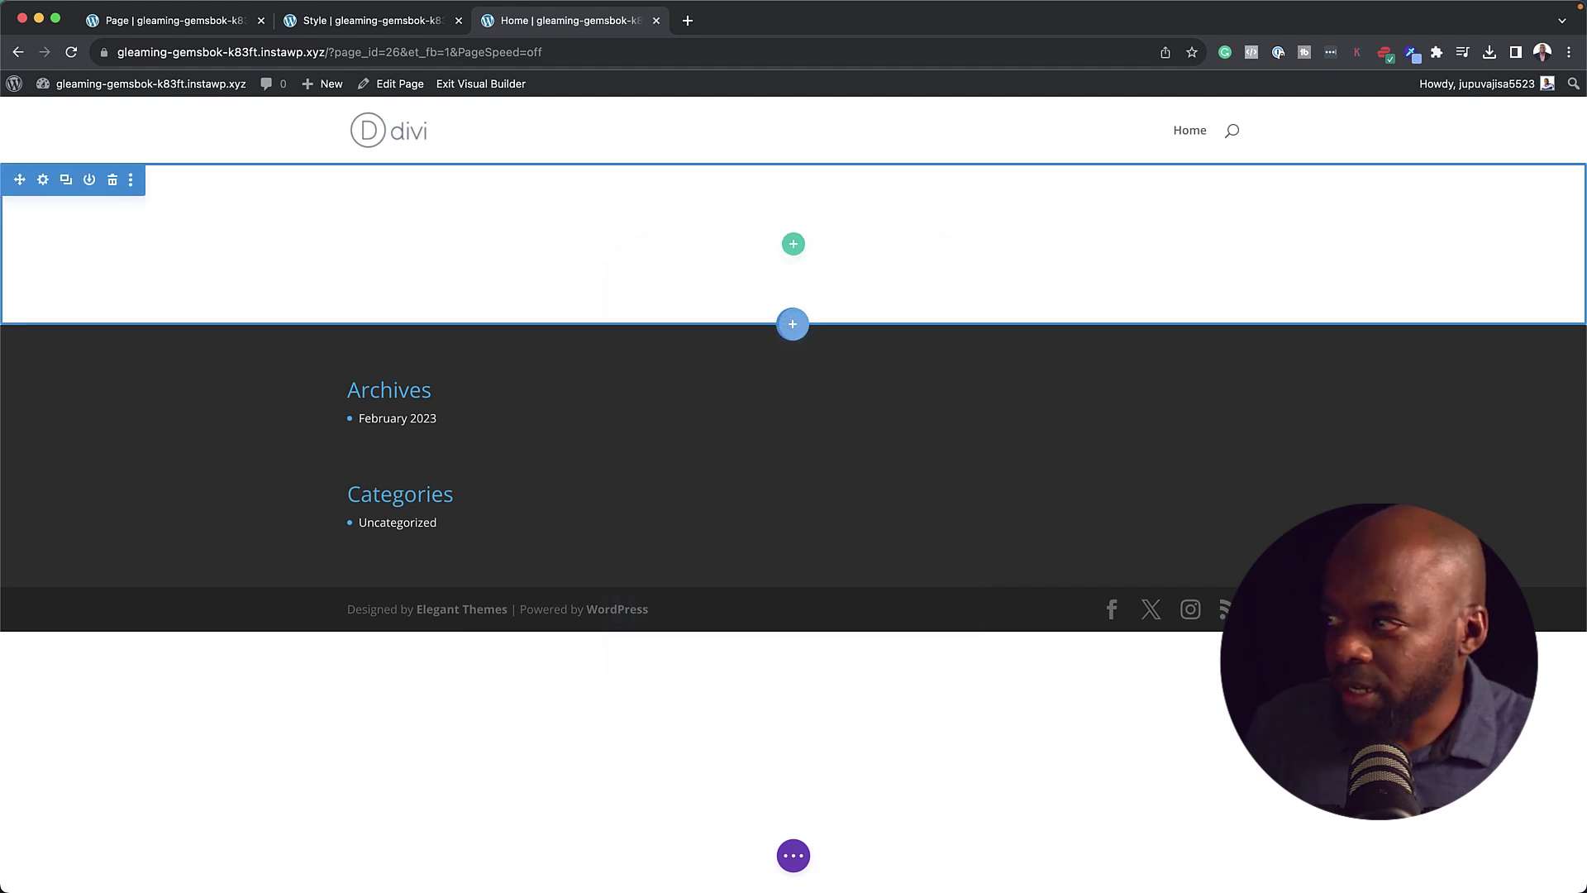
click(791, 323)
click(892, 455)
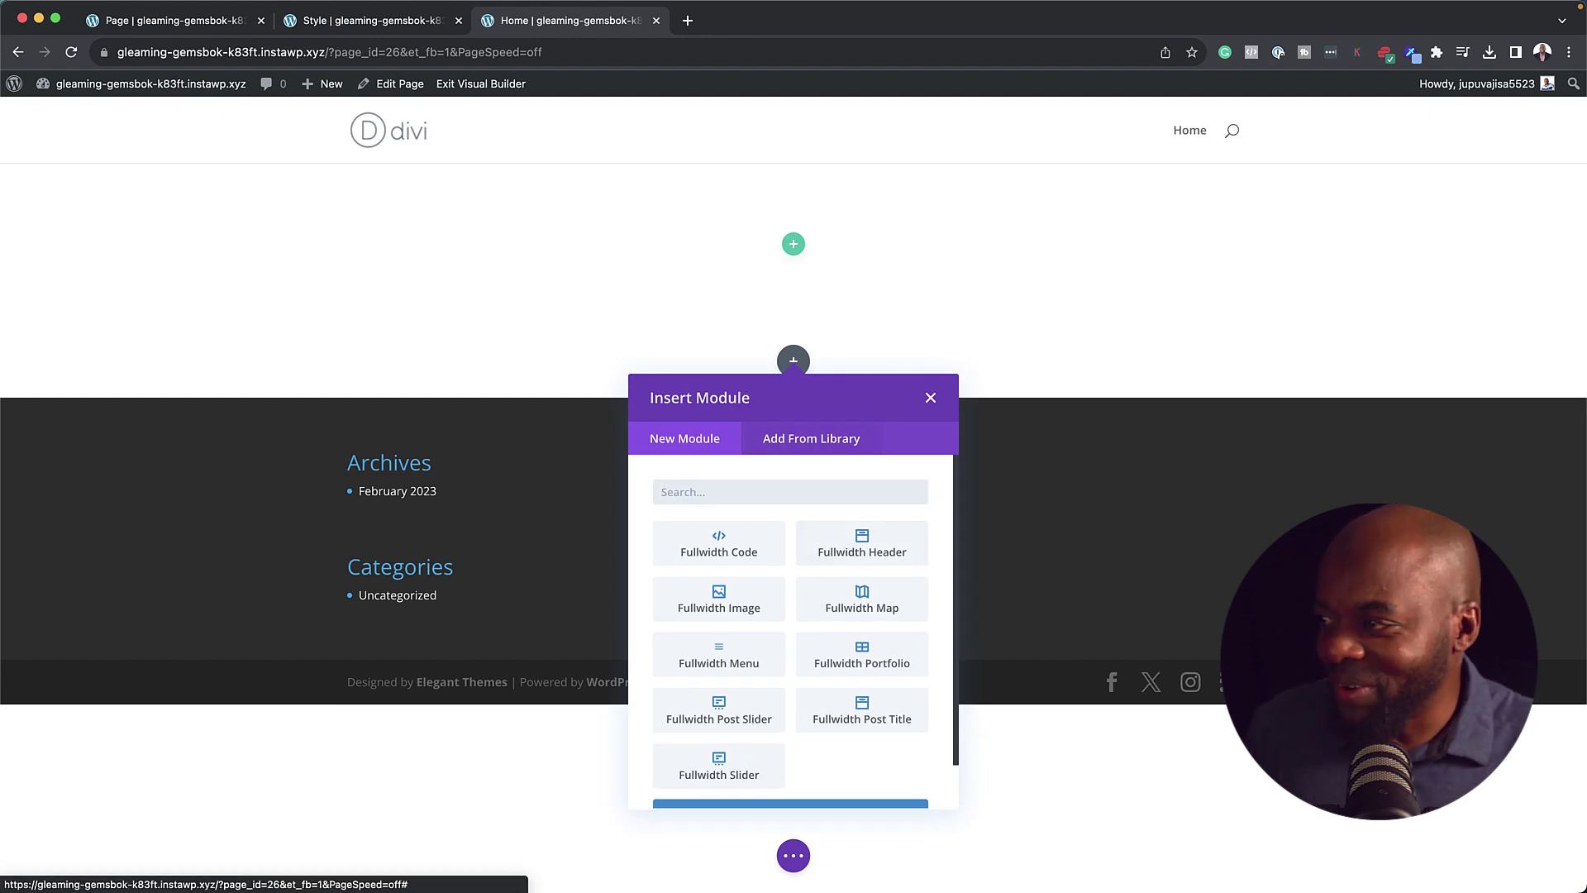
click(861, 546)
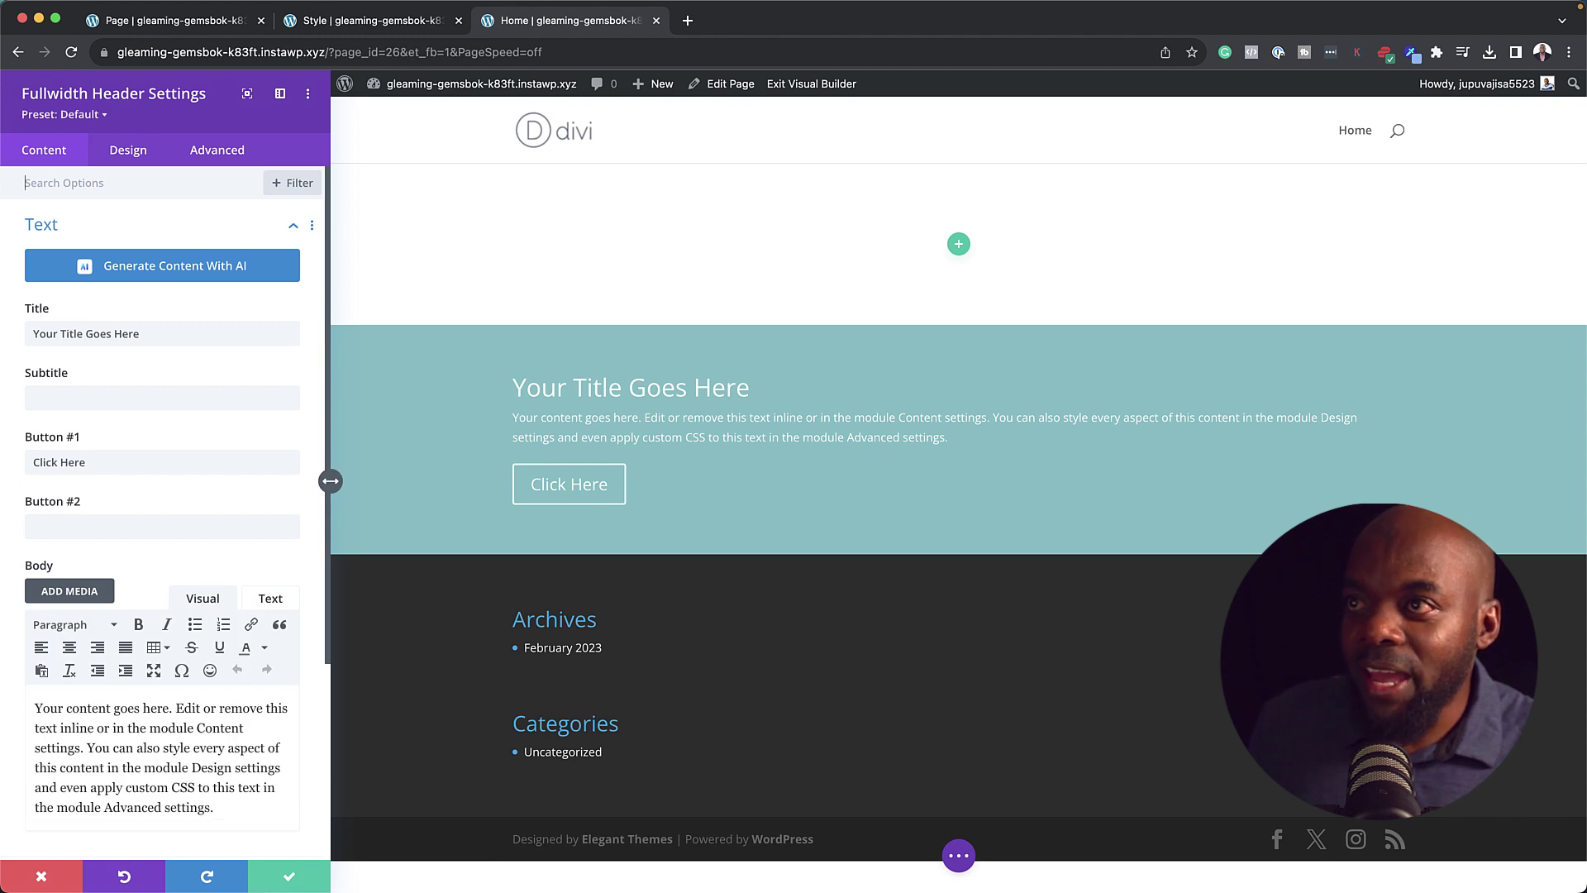
Compare the header designs on the Style page and apply the Fullwidth Header #1 Dark preset to the header module
click(62, 114)
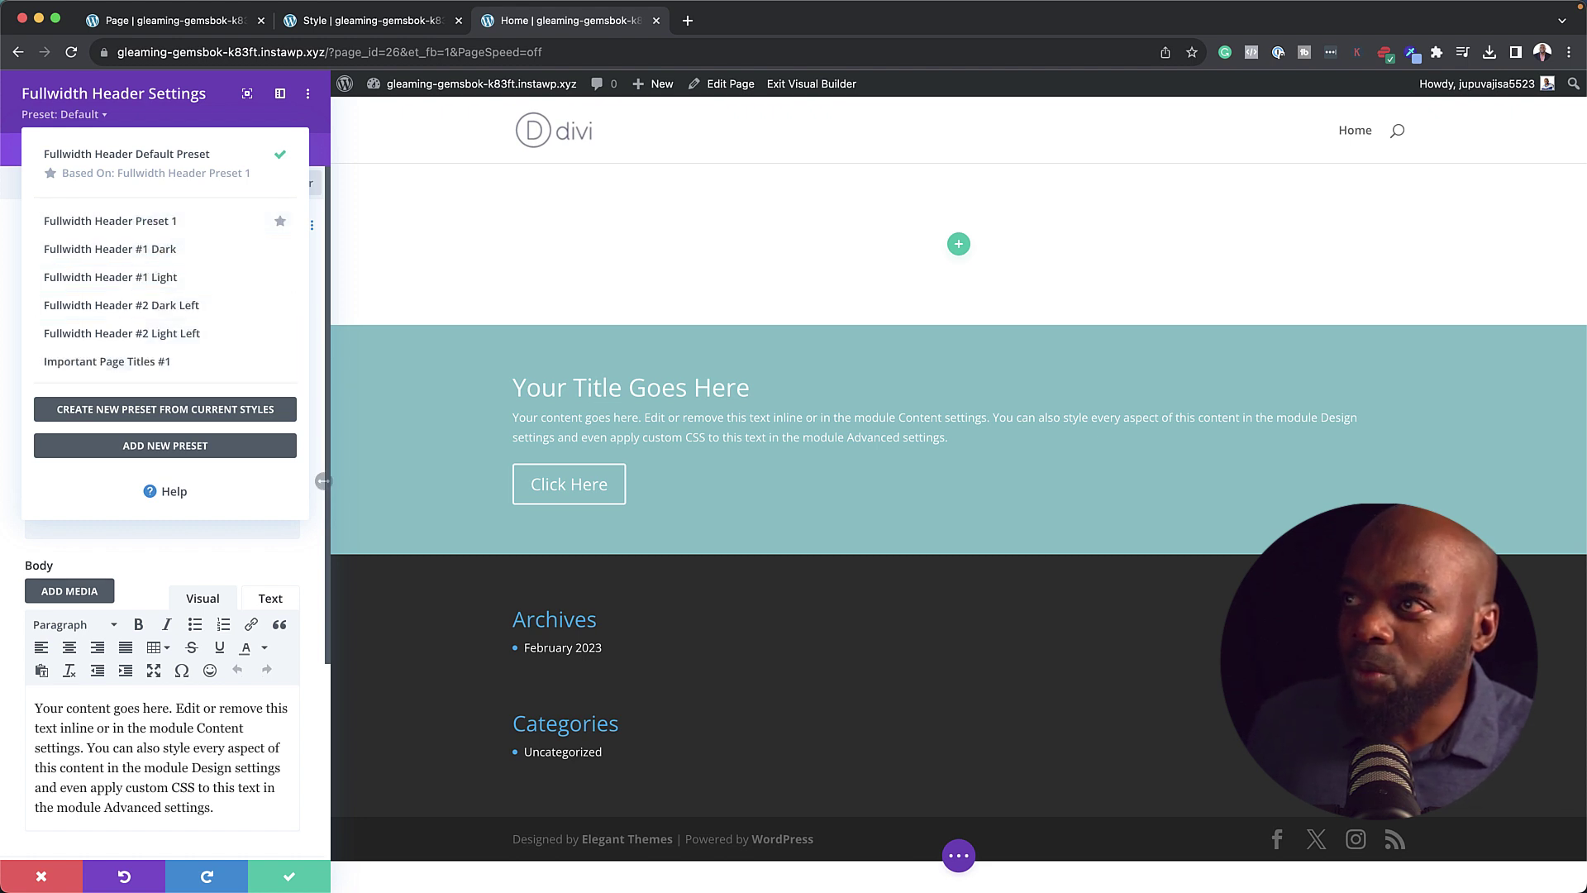
click(372, 20)
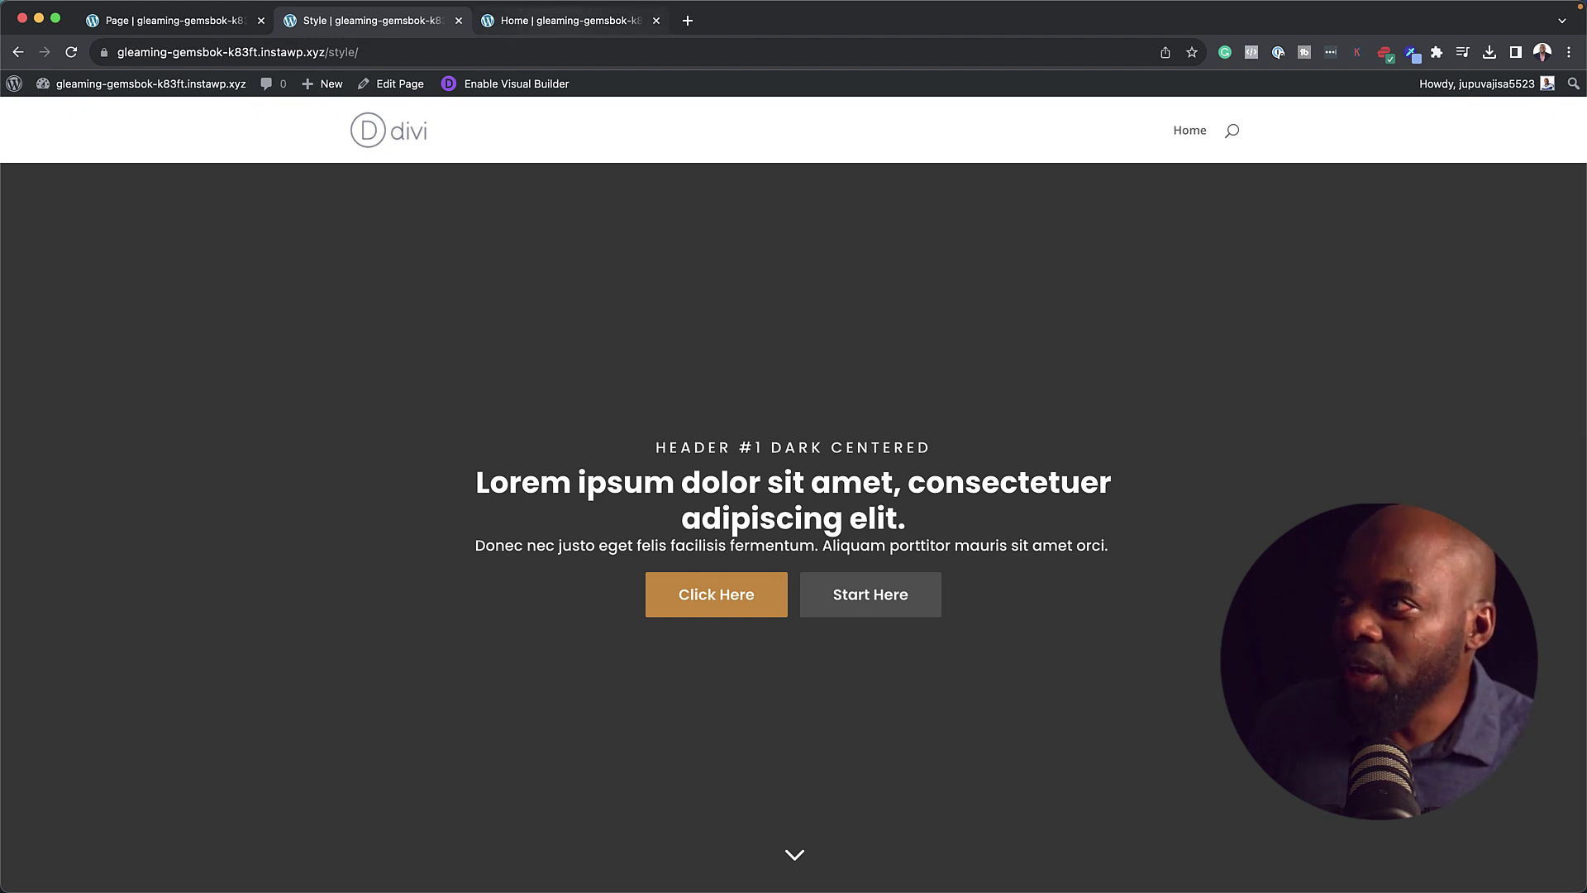
key(ctrl+Tab)
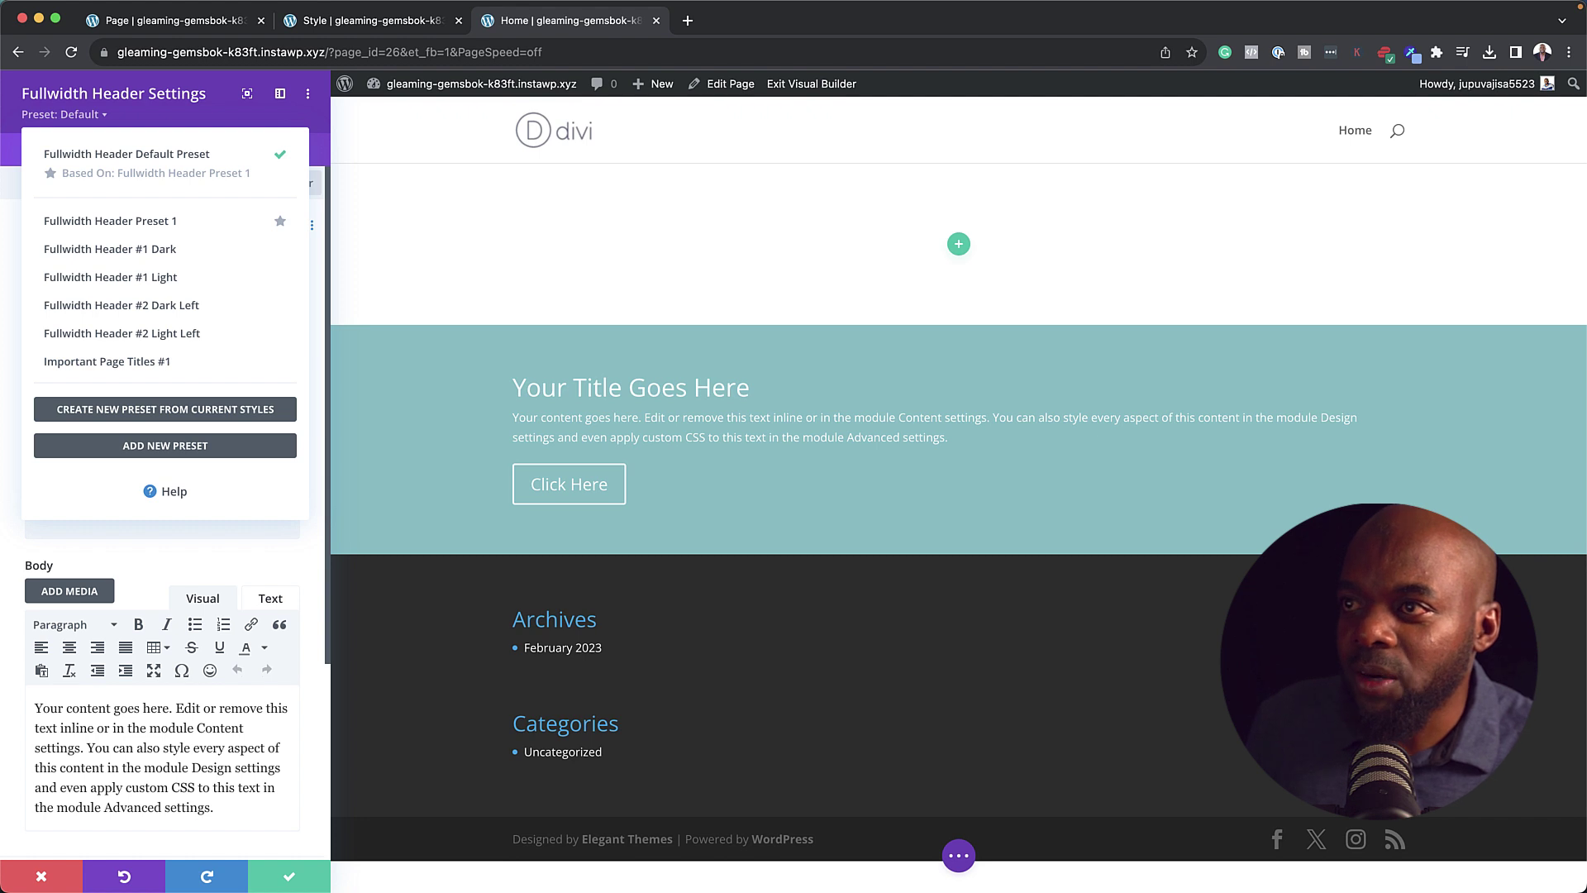
key(ctrl+shift+Tab)
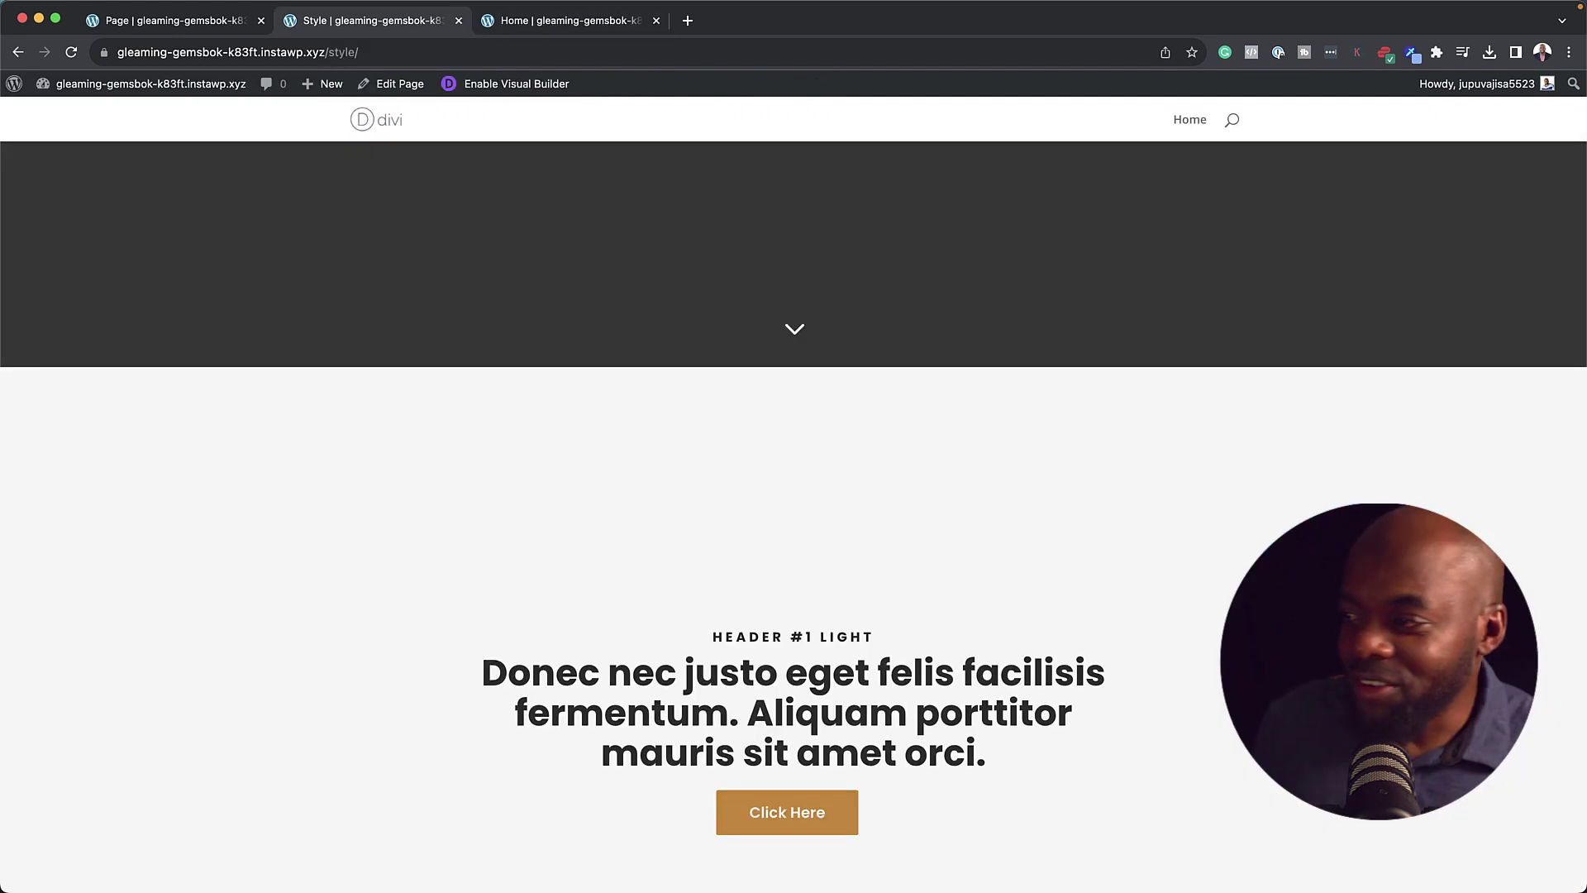
scroll(794, 488, down, 5)
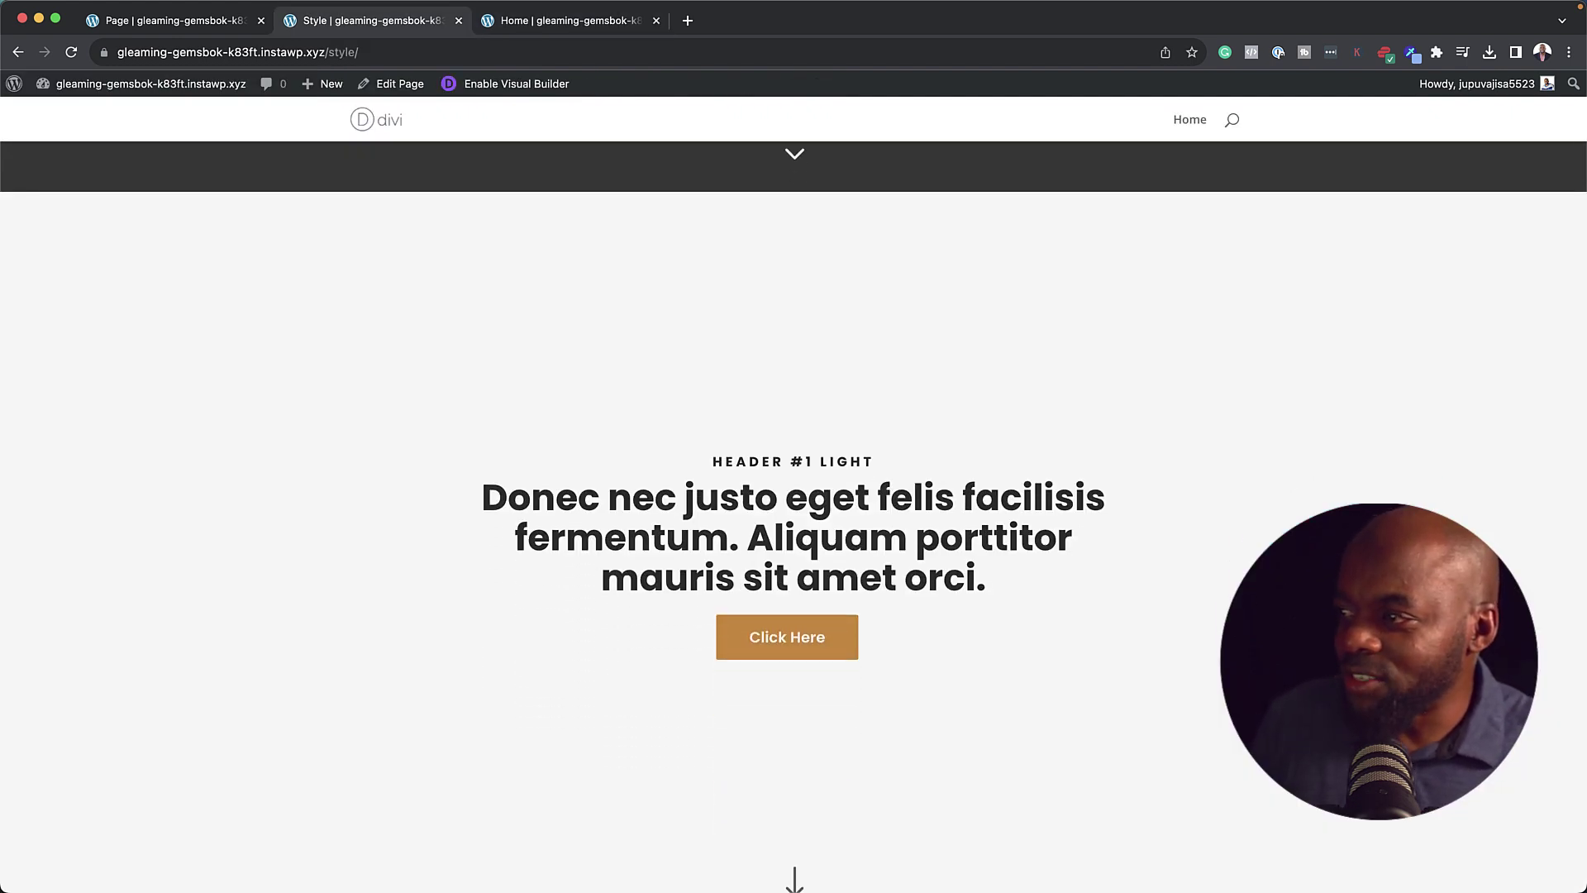
scroll(794, 487, down, 10)
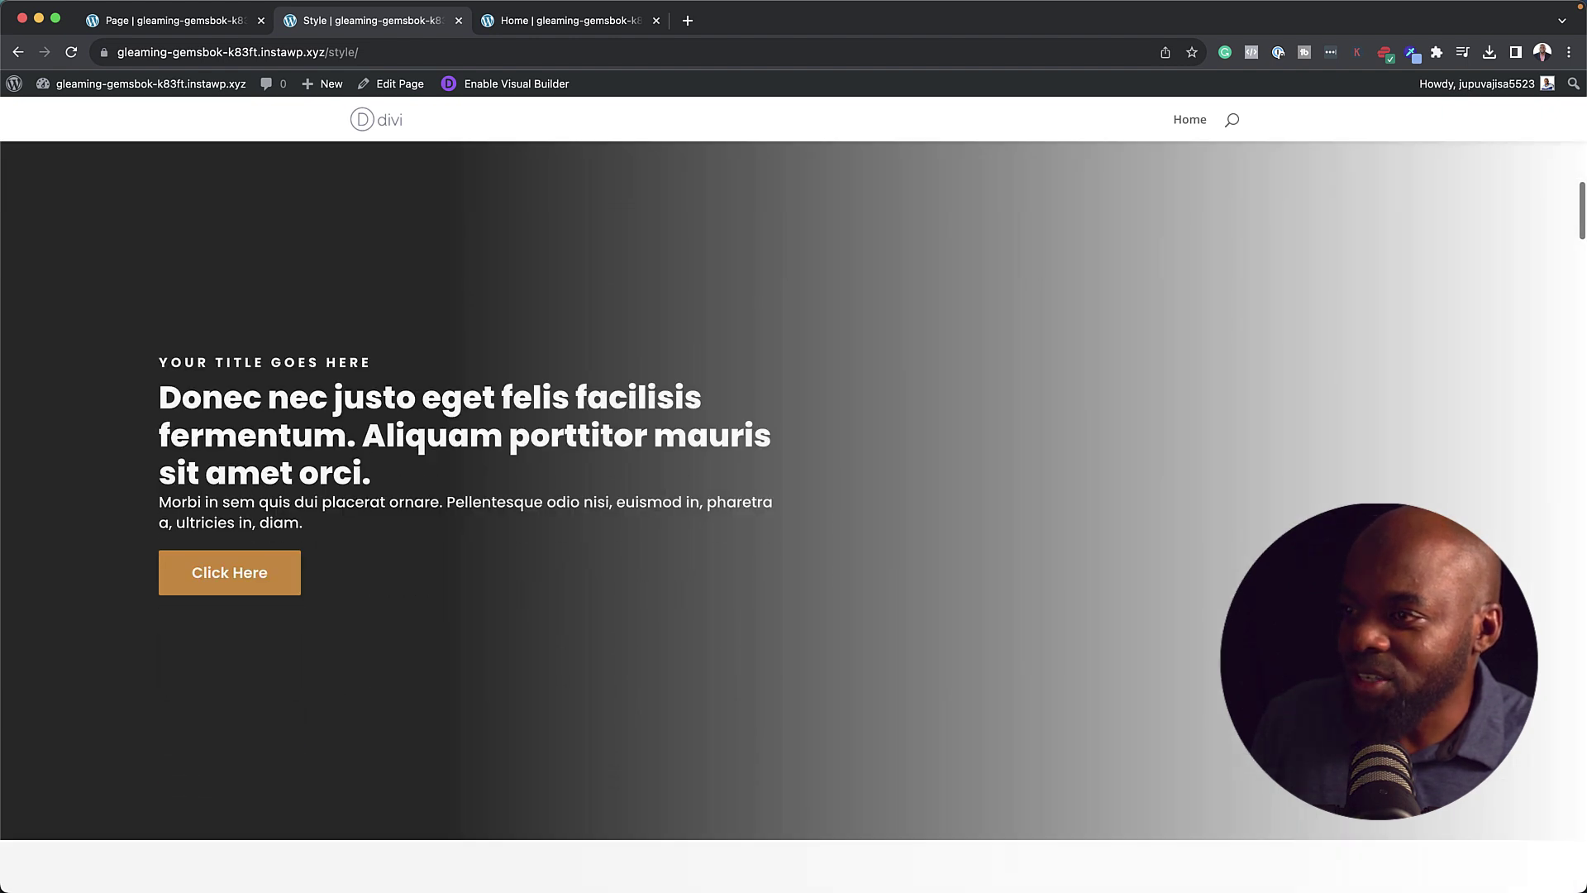
key(ctrl+Tab)
scroll(959, 487, down, 4)
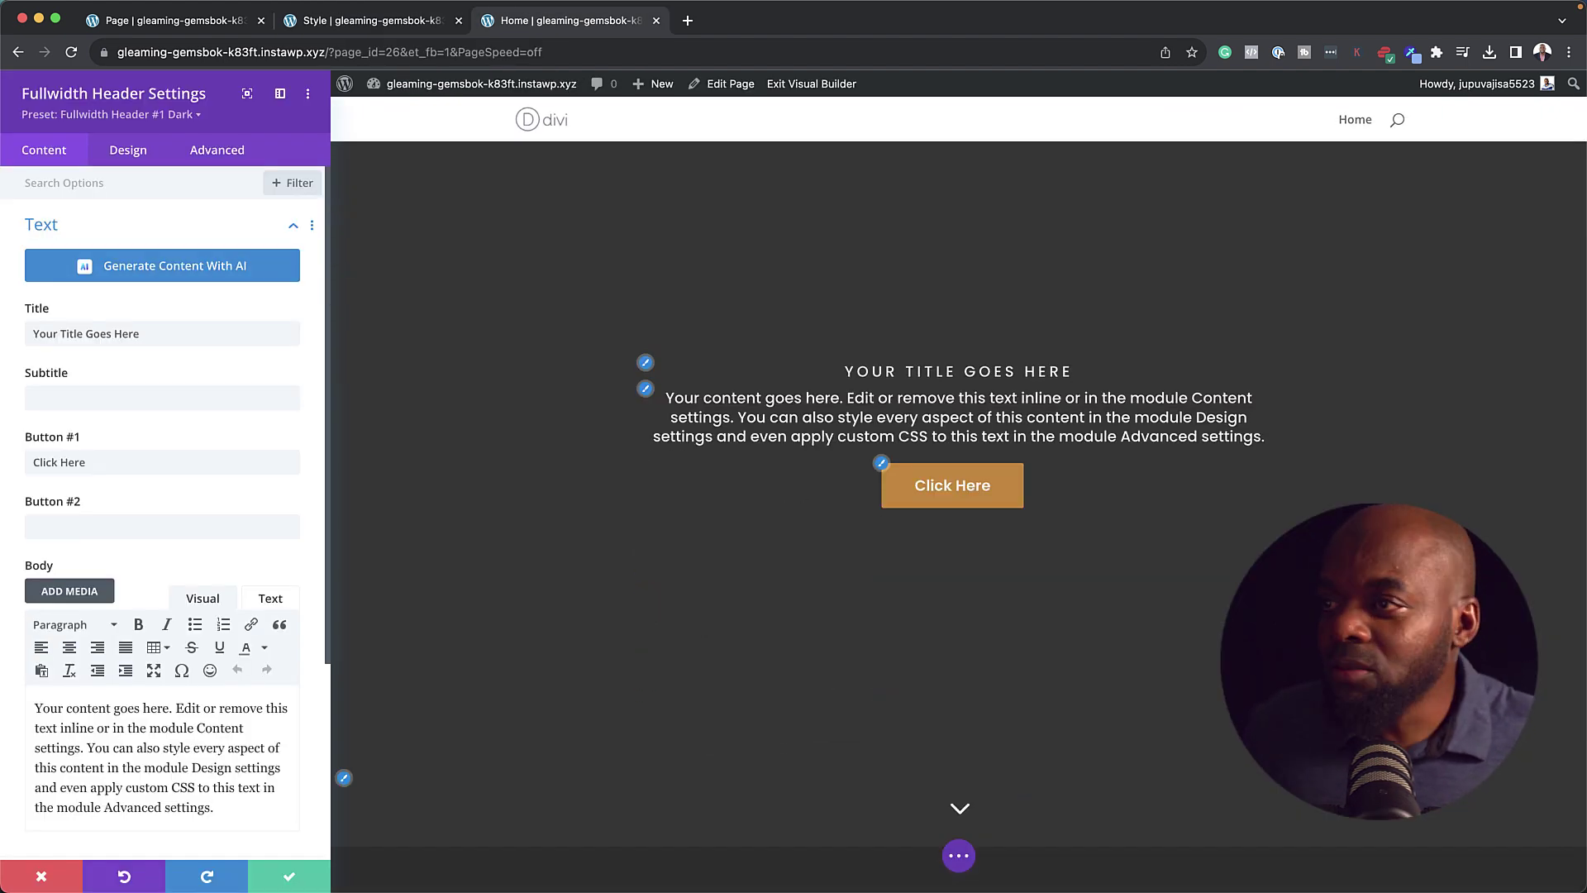
Set the header's background image to the photo of people joining hands in a high five
scroll(165, 512, down, 1)
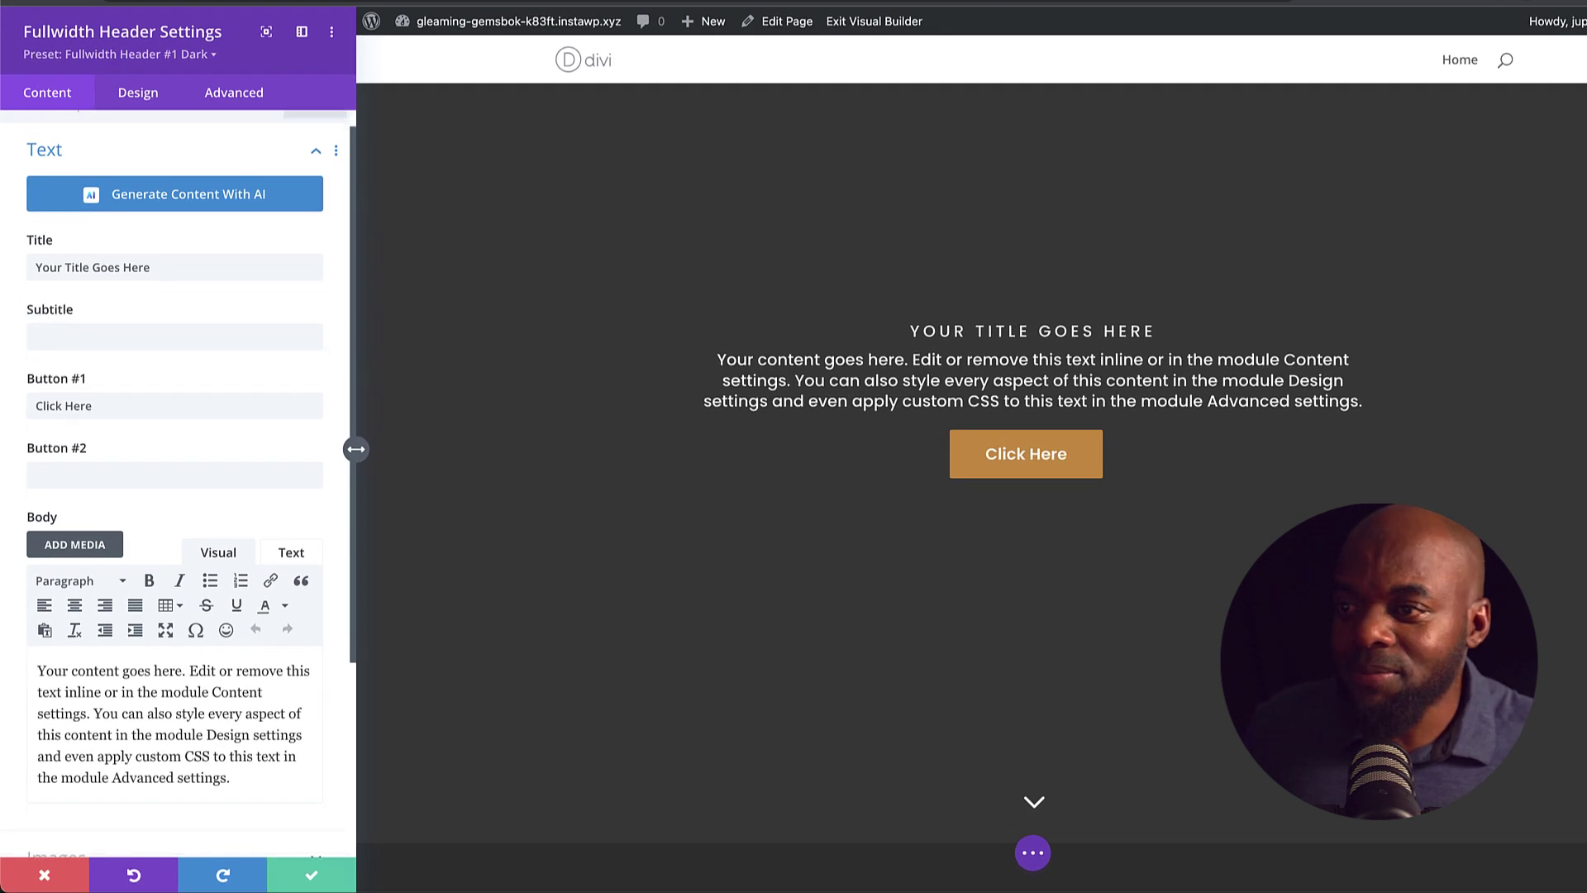
scroll(355, 449, down, 4)
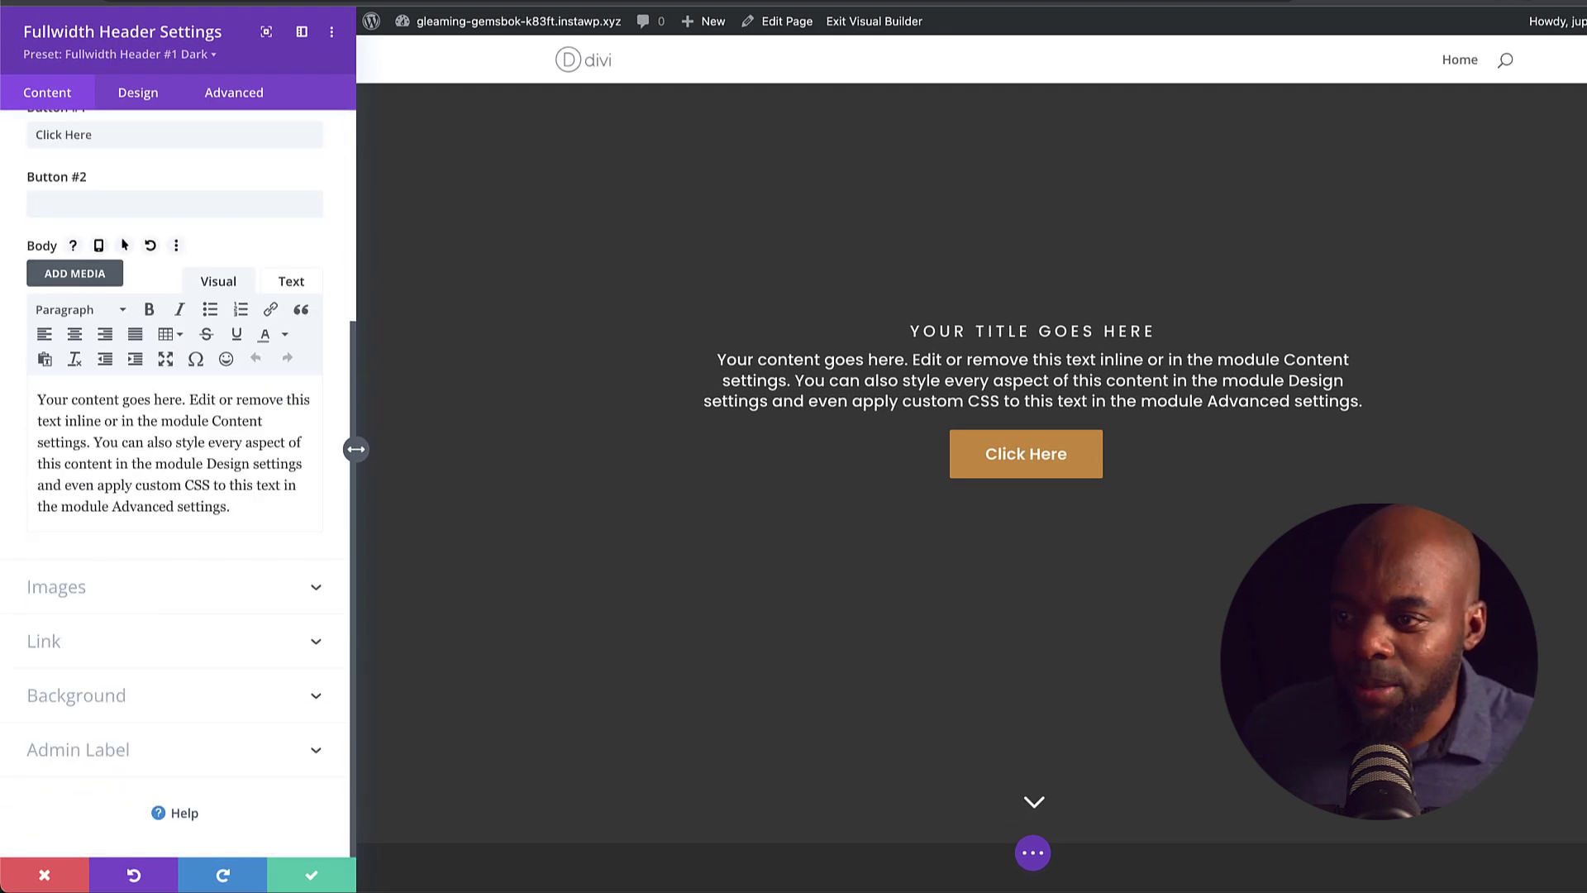
click(76, 695)
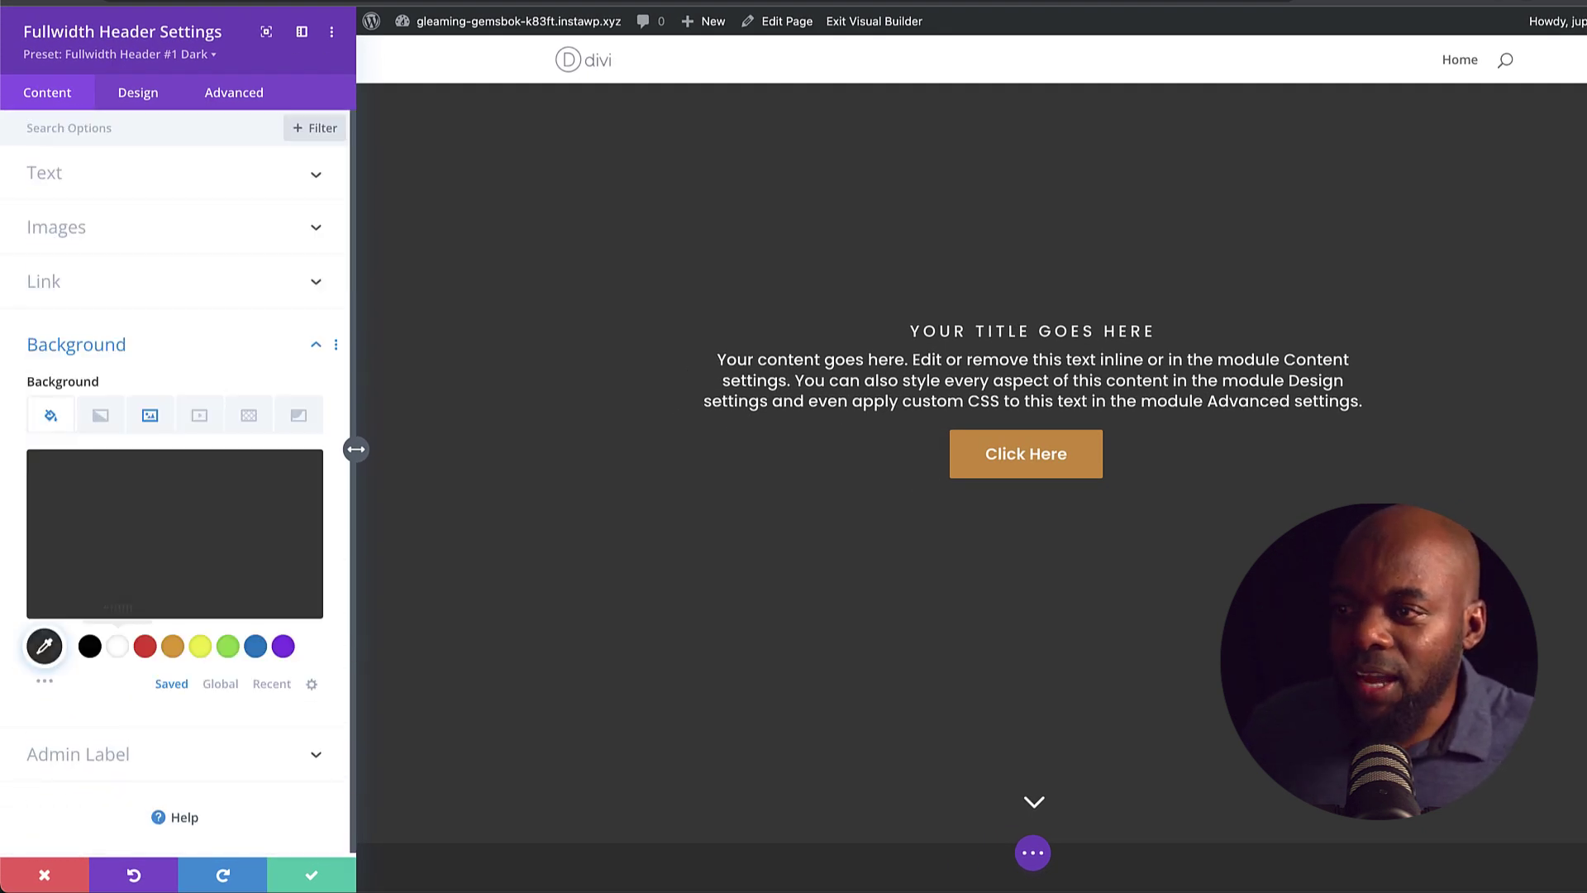
click(150, 415)
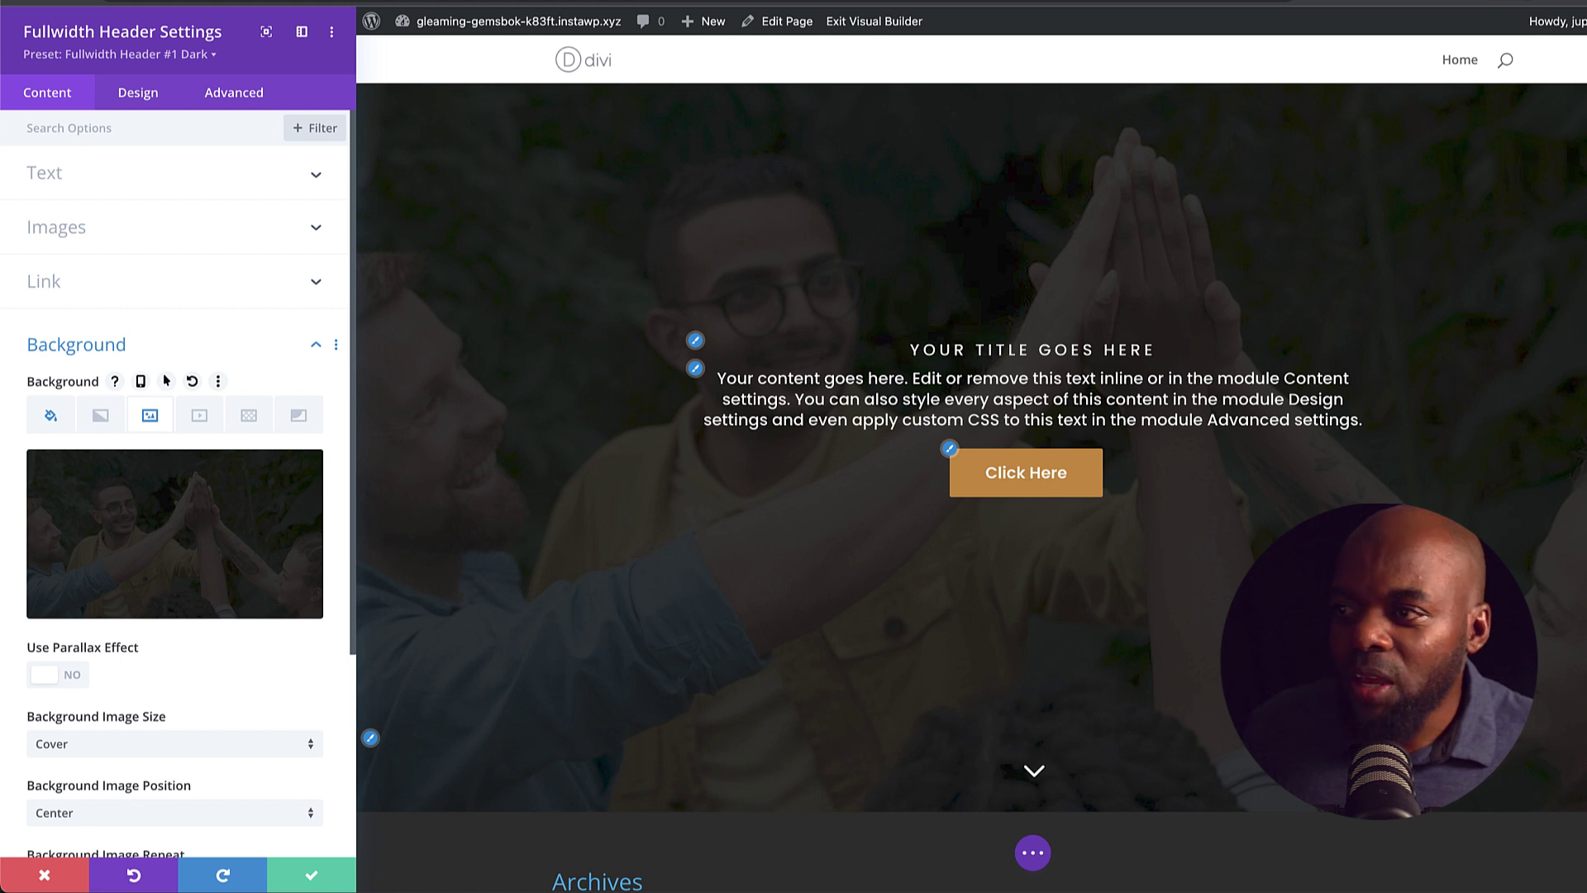
Lower the opacity of the header's dark background color overlay and save the module's settings
click(50, 415)
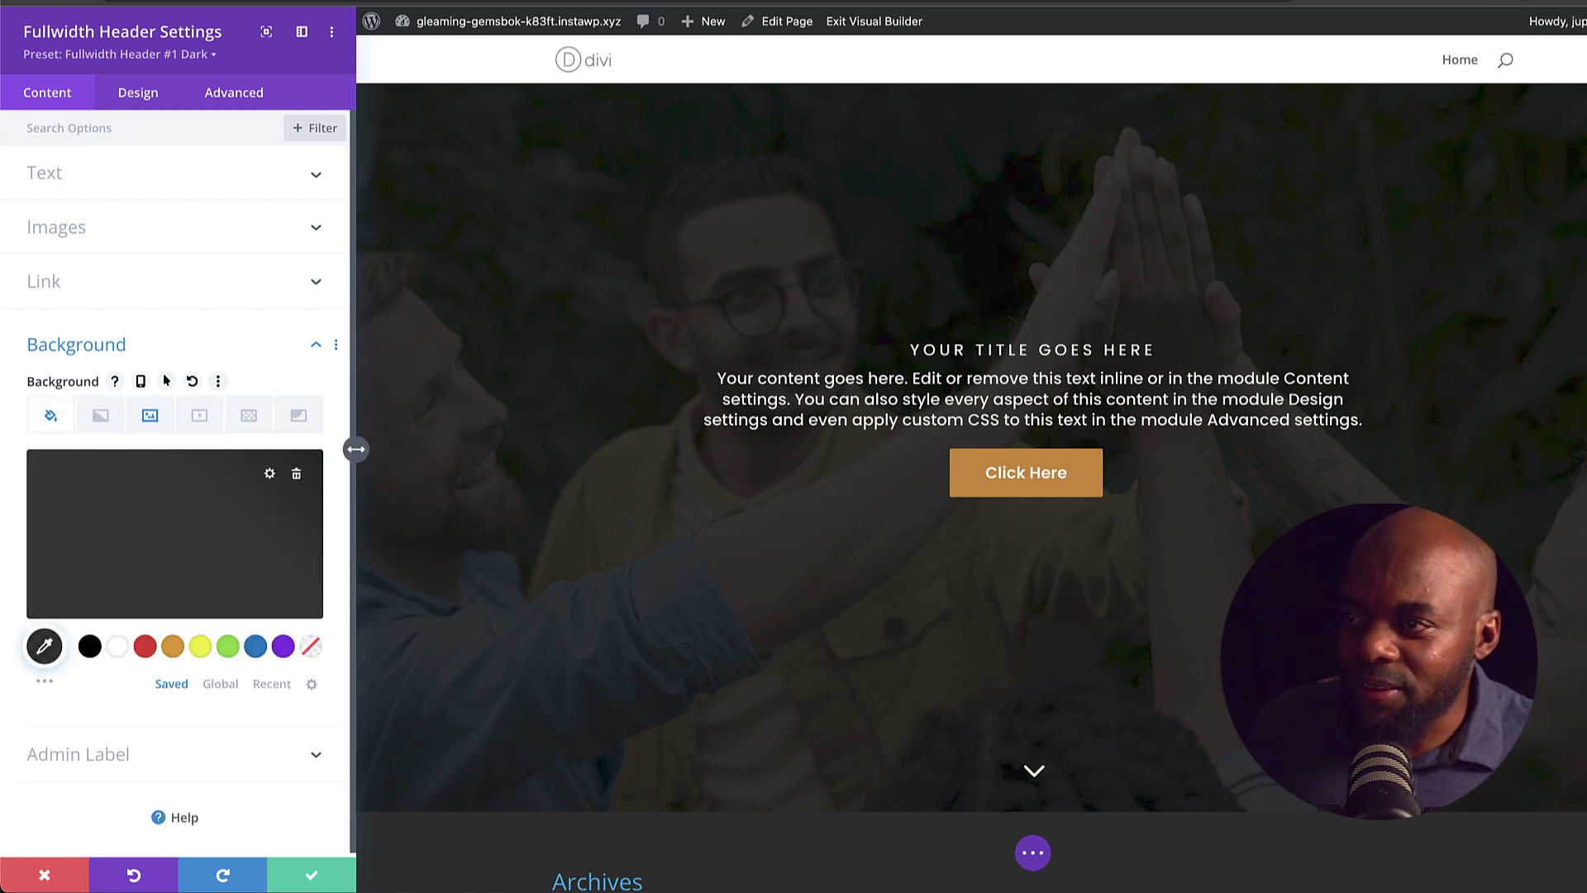
click(270, 476)
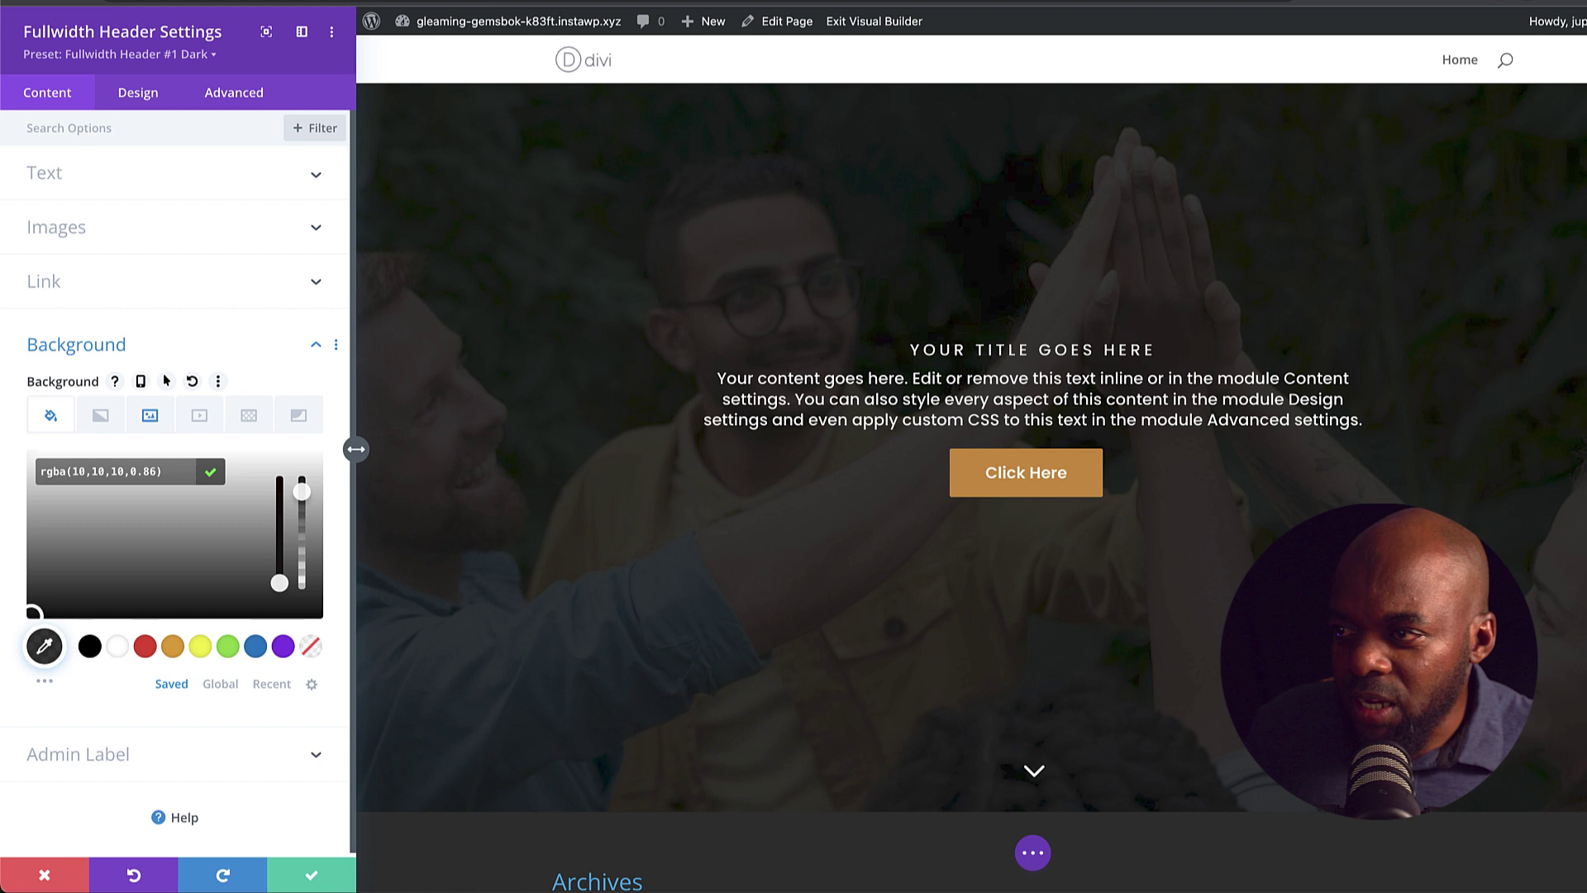
drag(301, 491, 301, 521)
click(317, 874)
Add a Regular section below the header with a row of three equal columns
scroll(971, 447, down, 3)
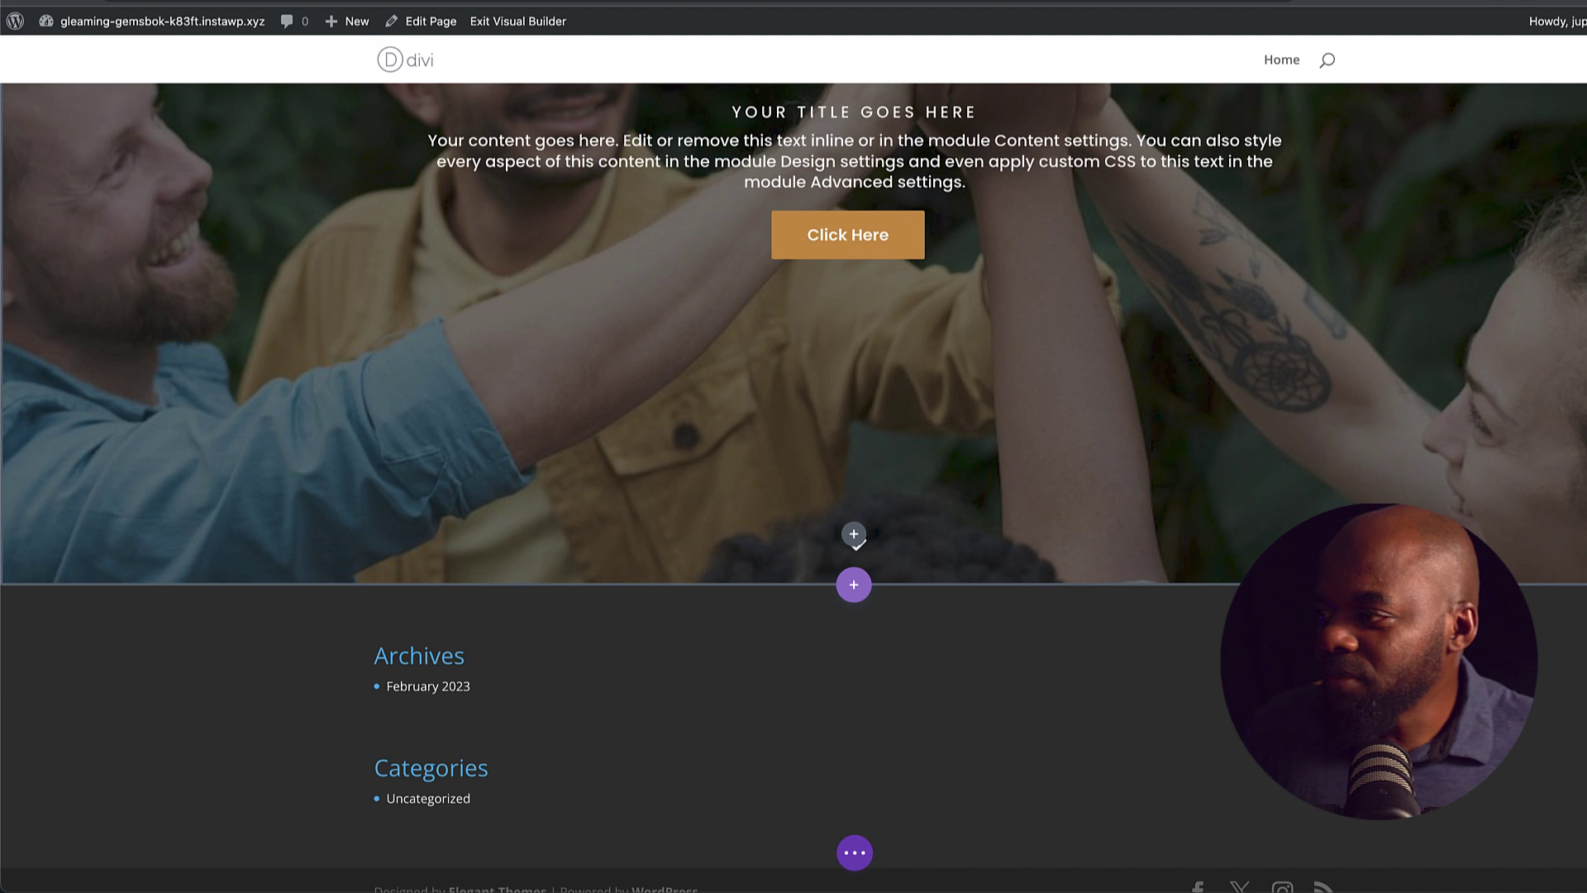
click(854, 585)
click(745, 524)
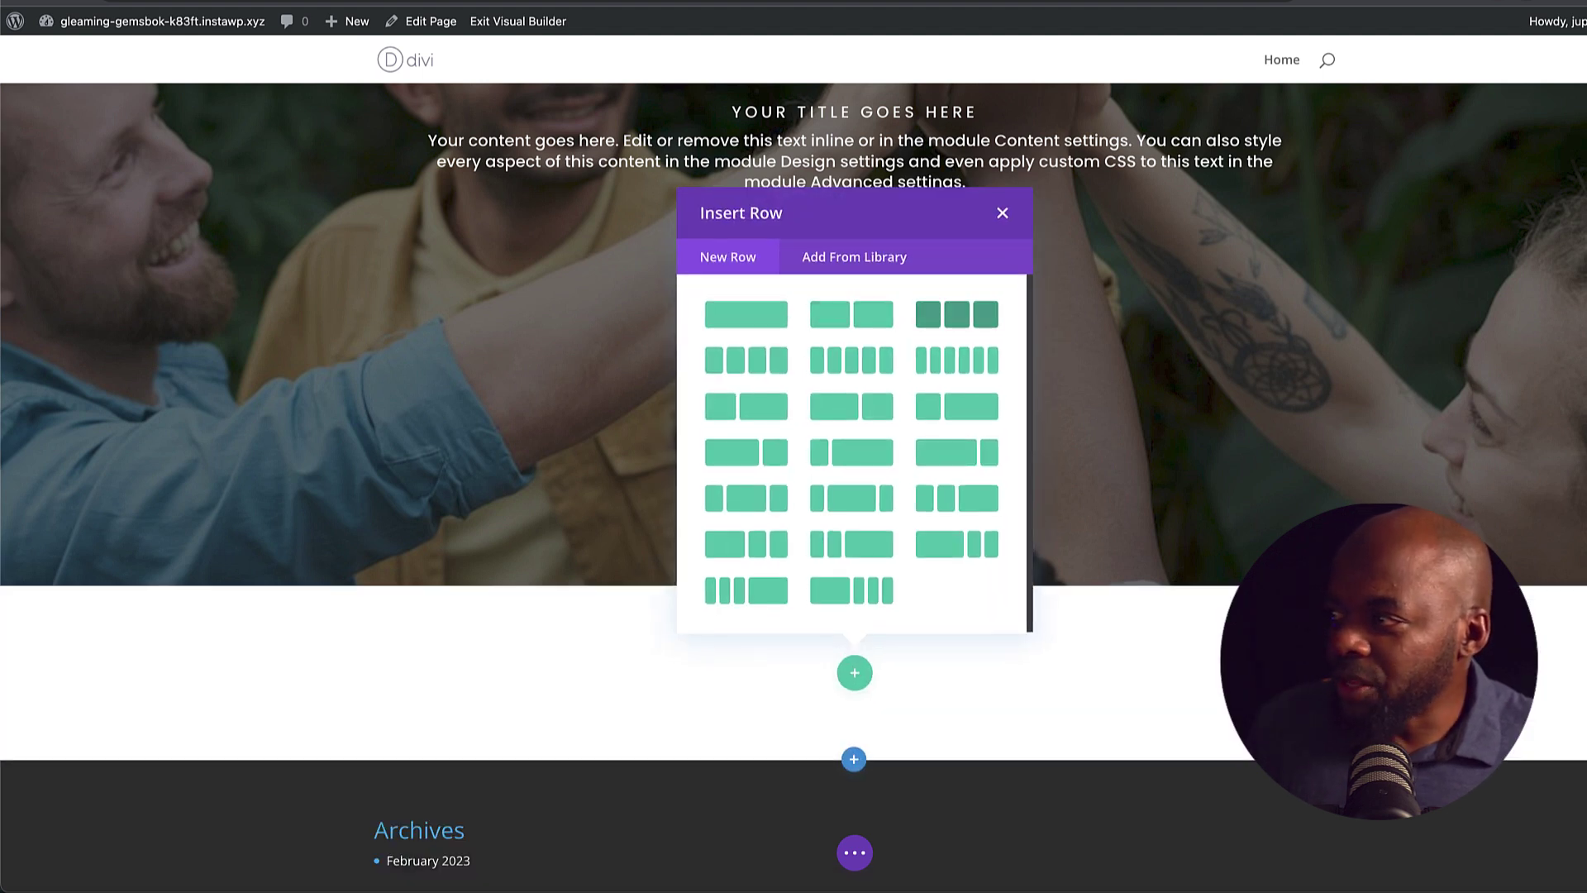
click(957, 314)
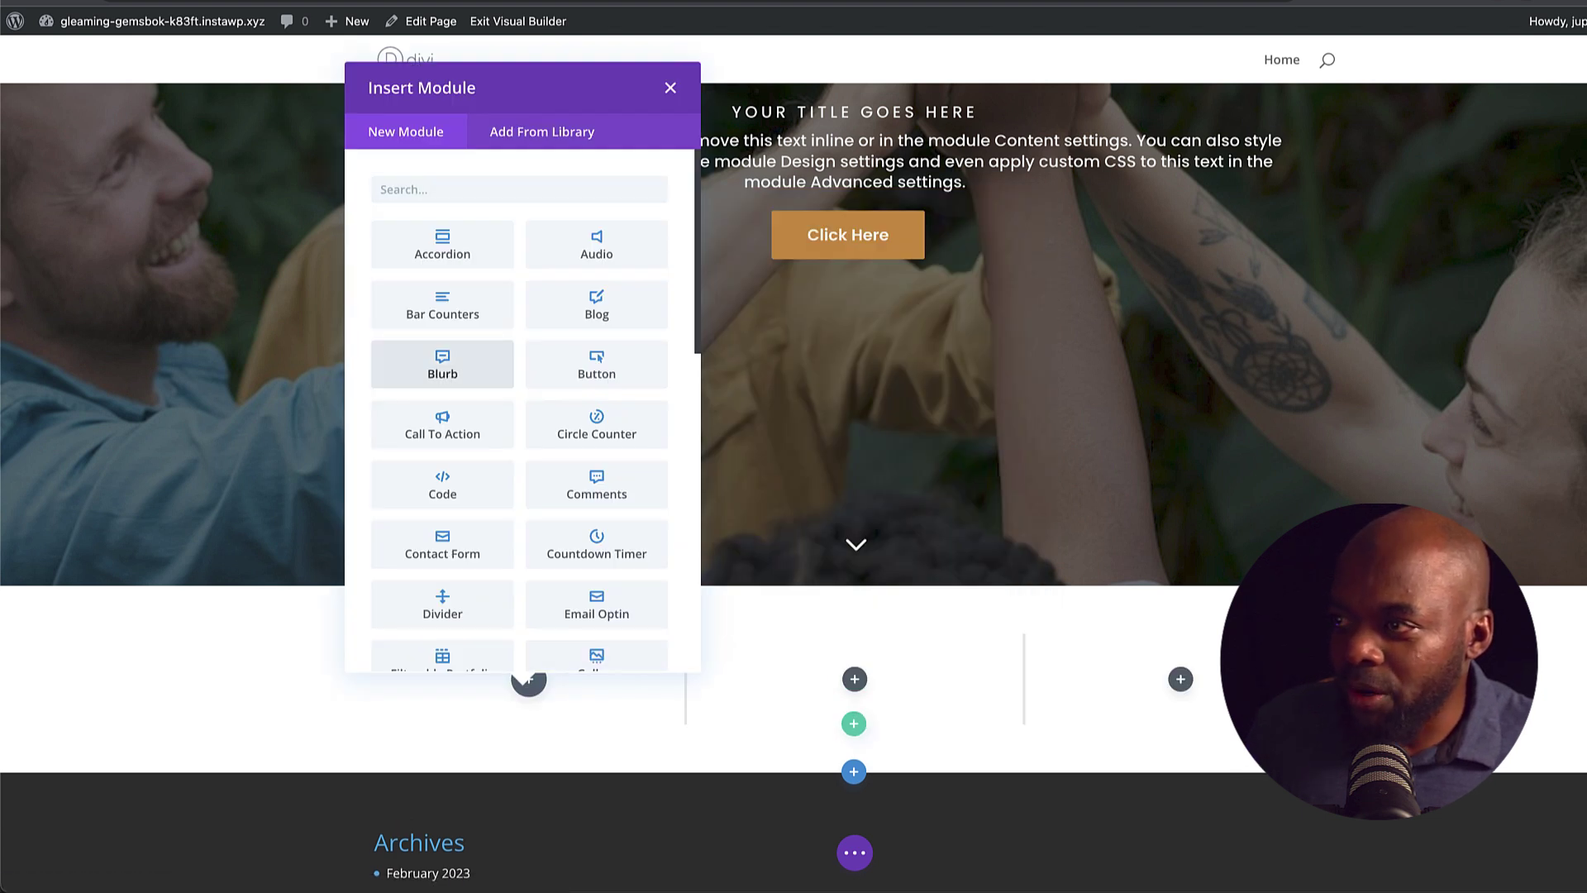
Insert a Blurb module in the first column and apply the Blurb #1 preset to it
click(442, 364)
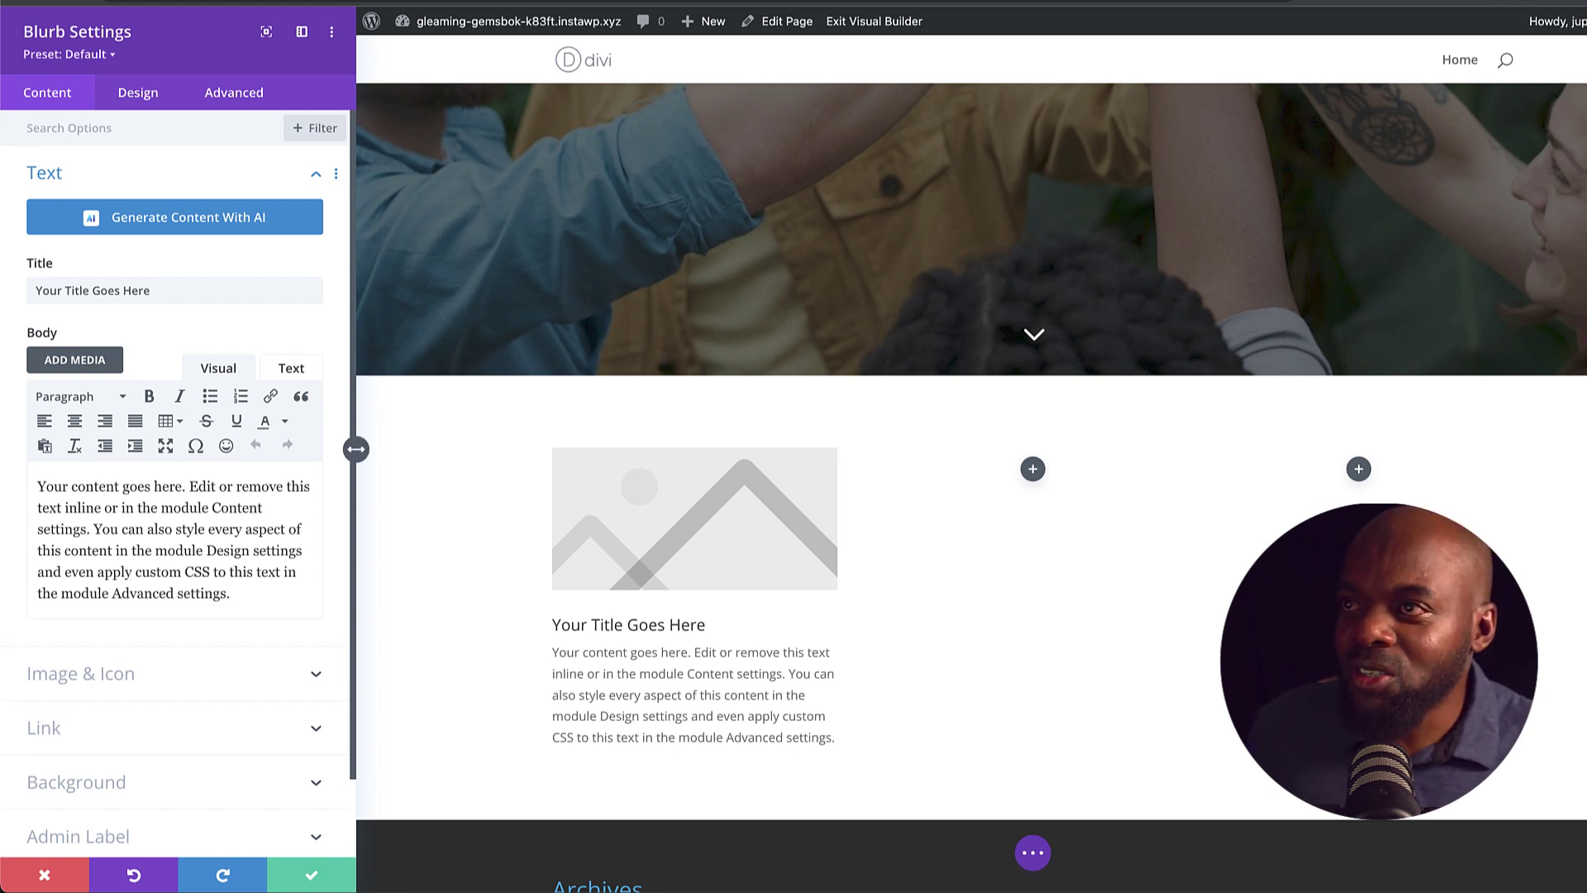
click(69, 54)
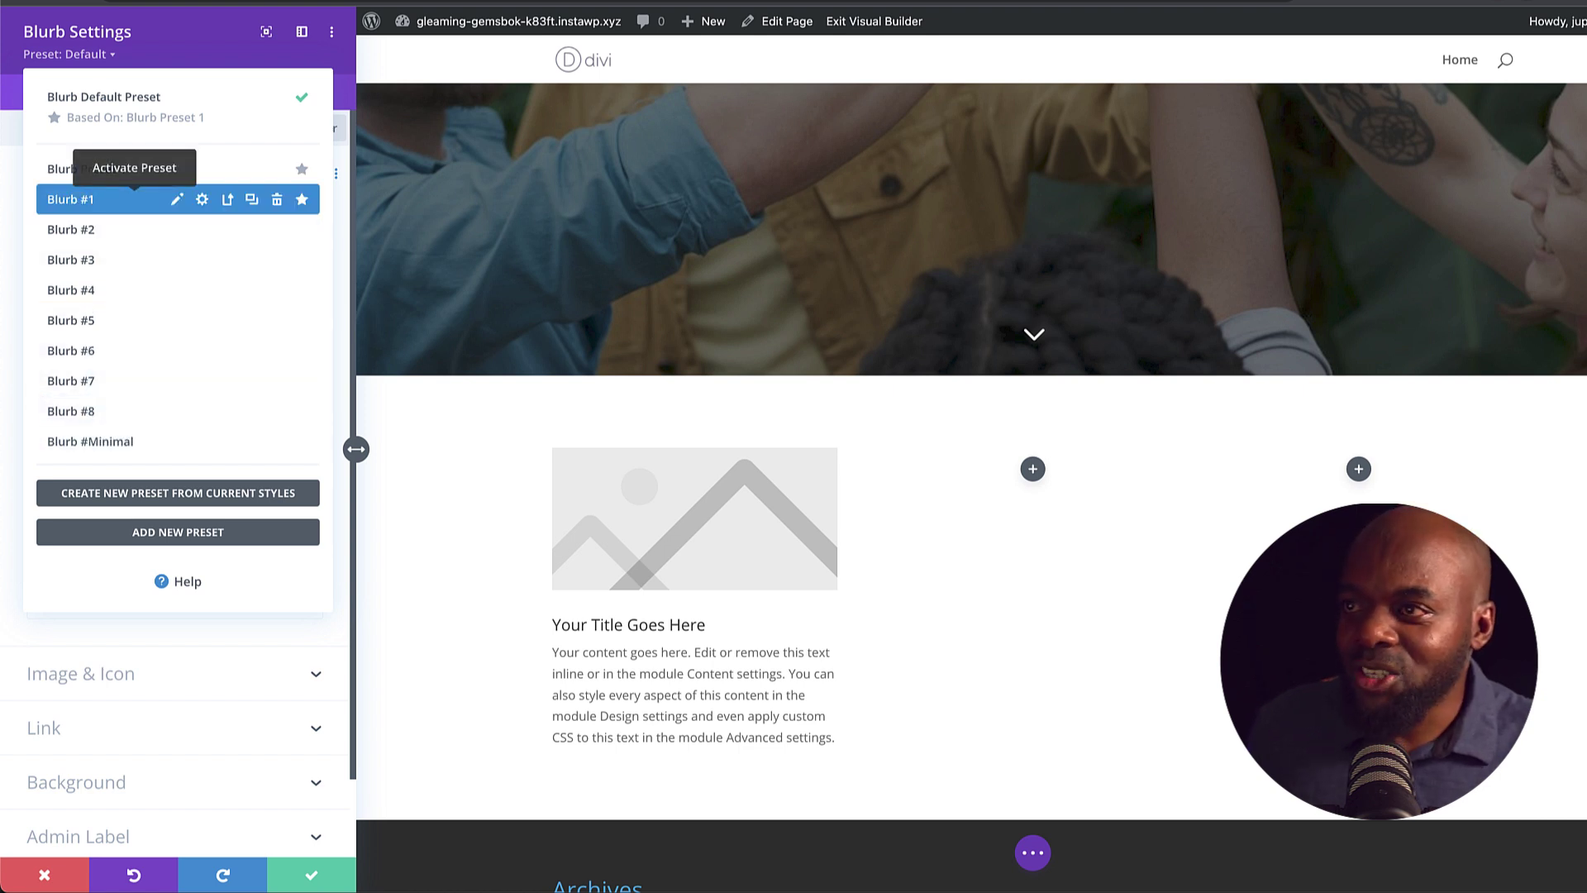
click(135, 199)
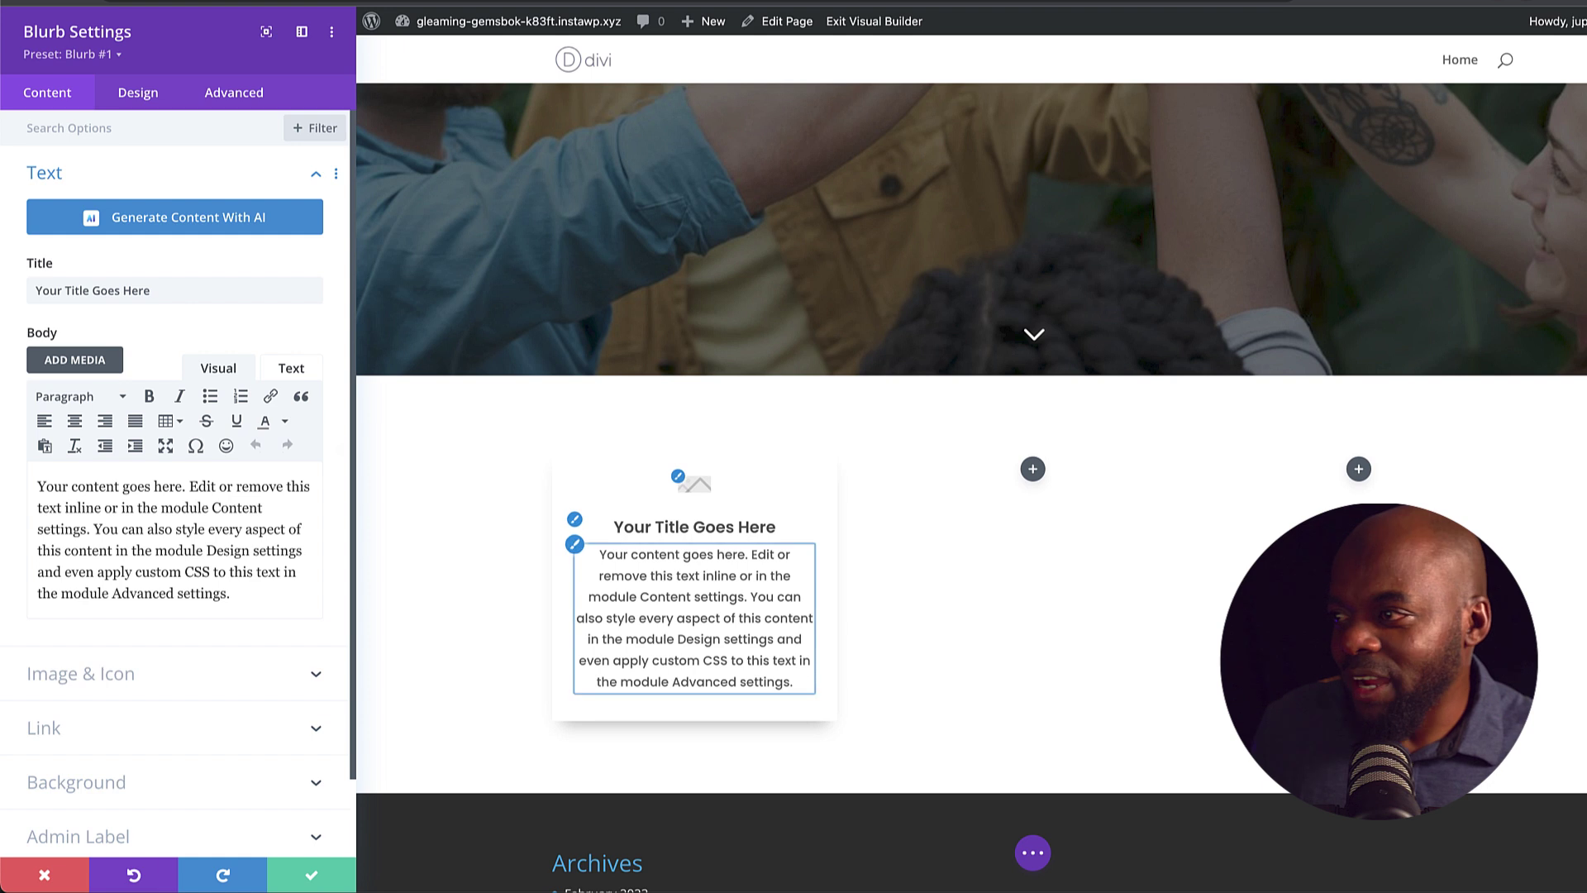
Switch the first column's blurb from an image to an icon, choose the stacked documents icon and save the module
scroll(356, 449, down, 1)
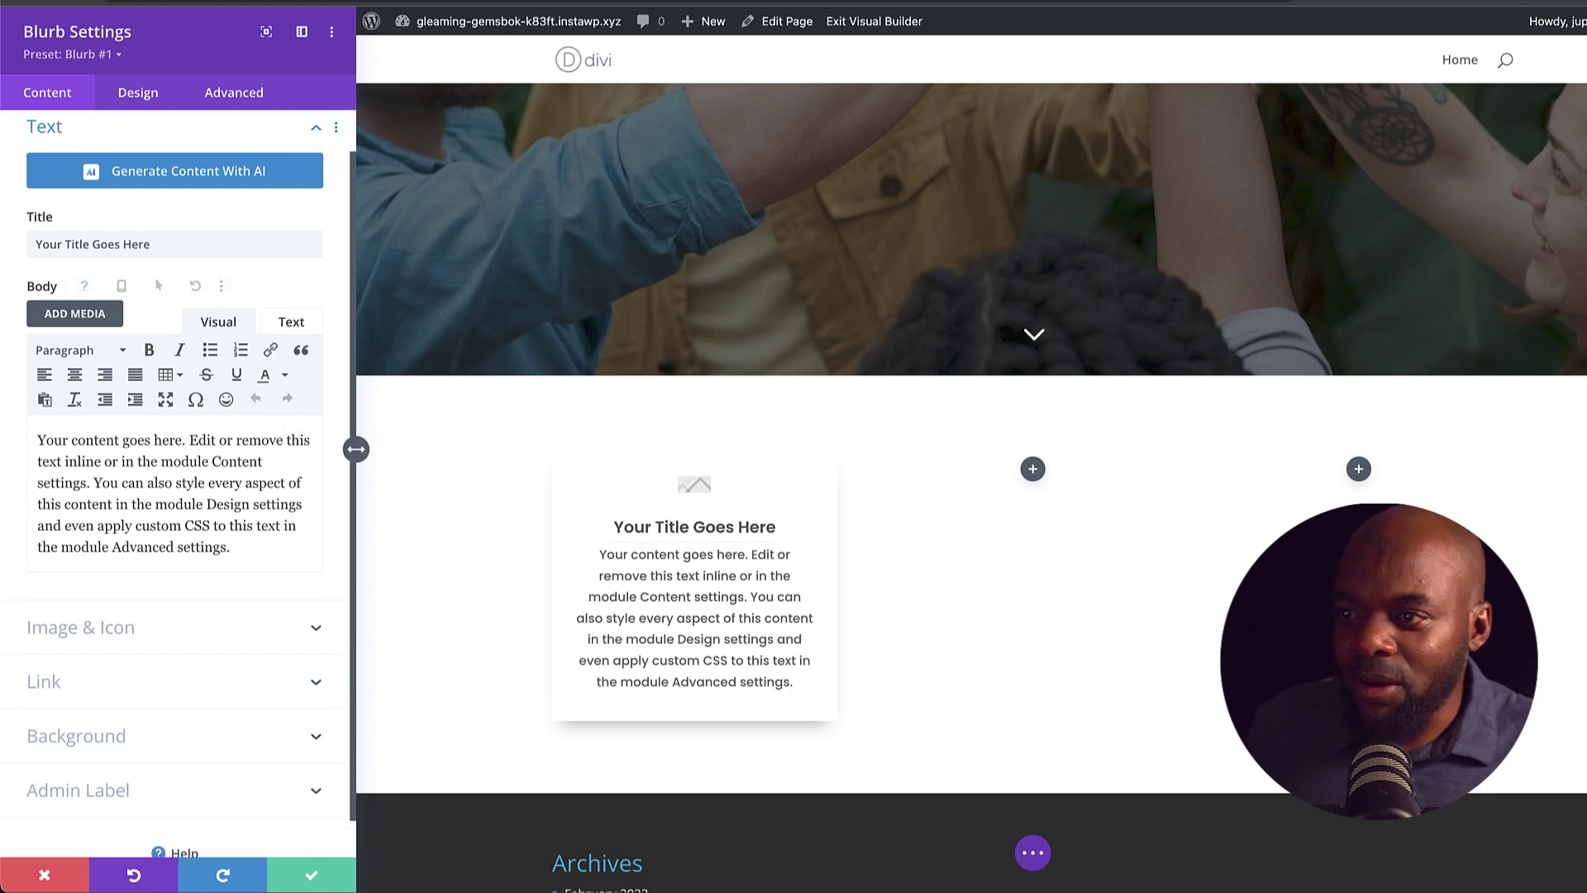
click(80, 627)
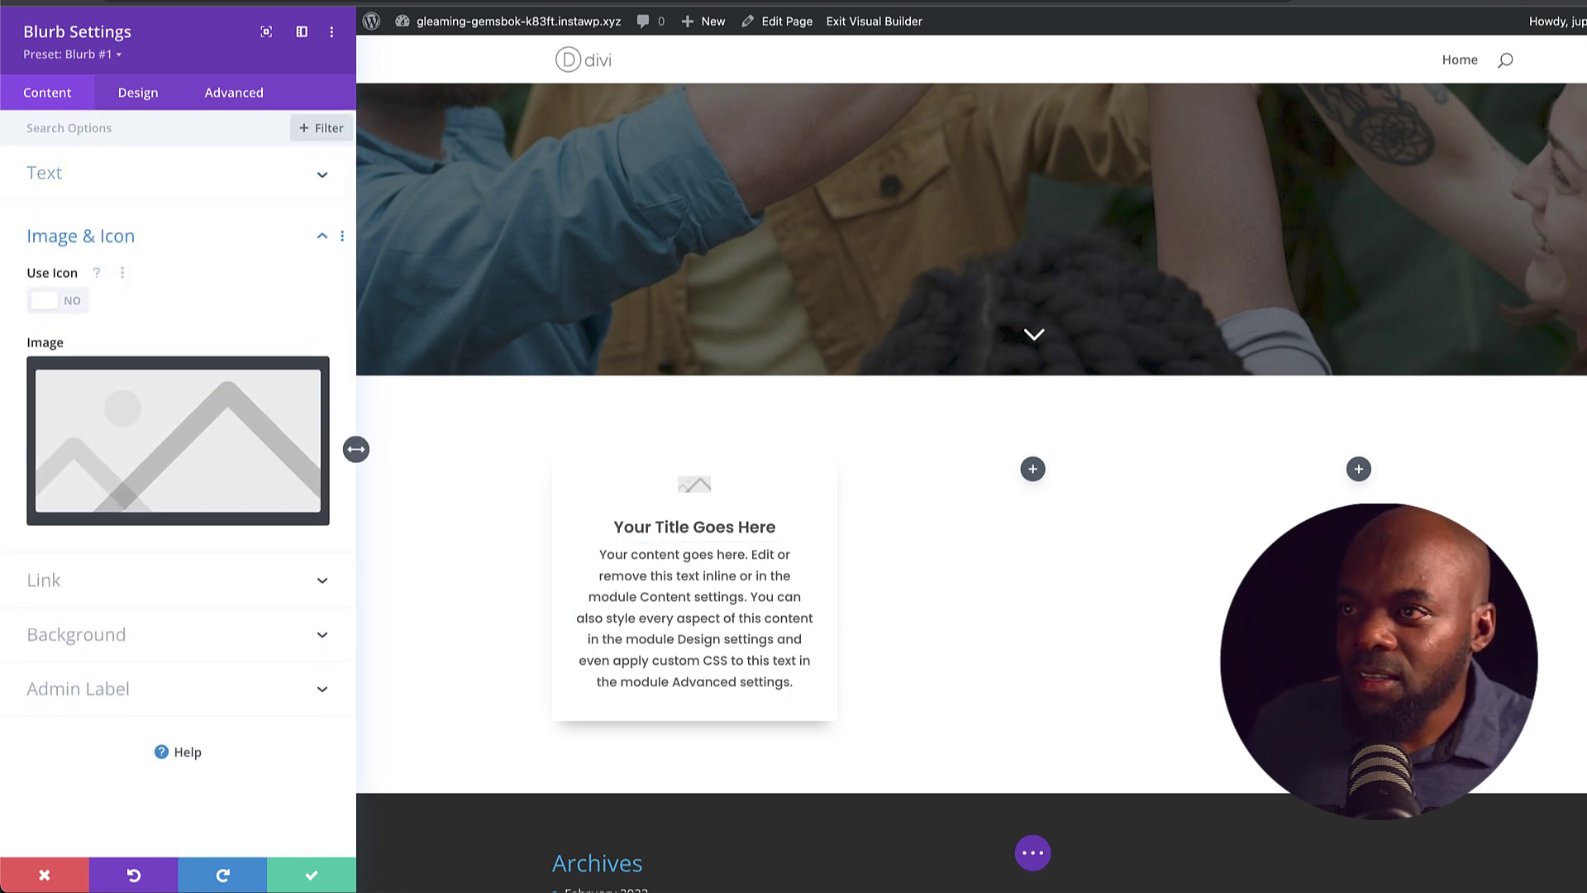
click(57, 300)
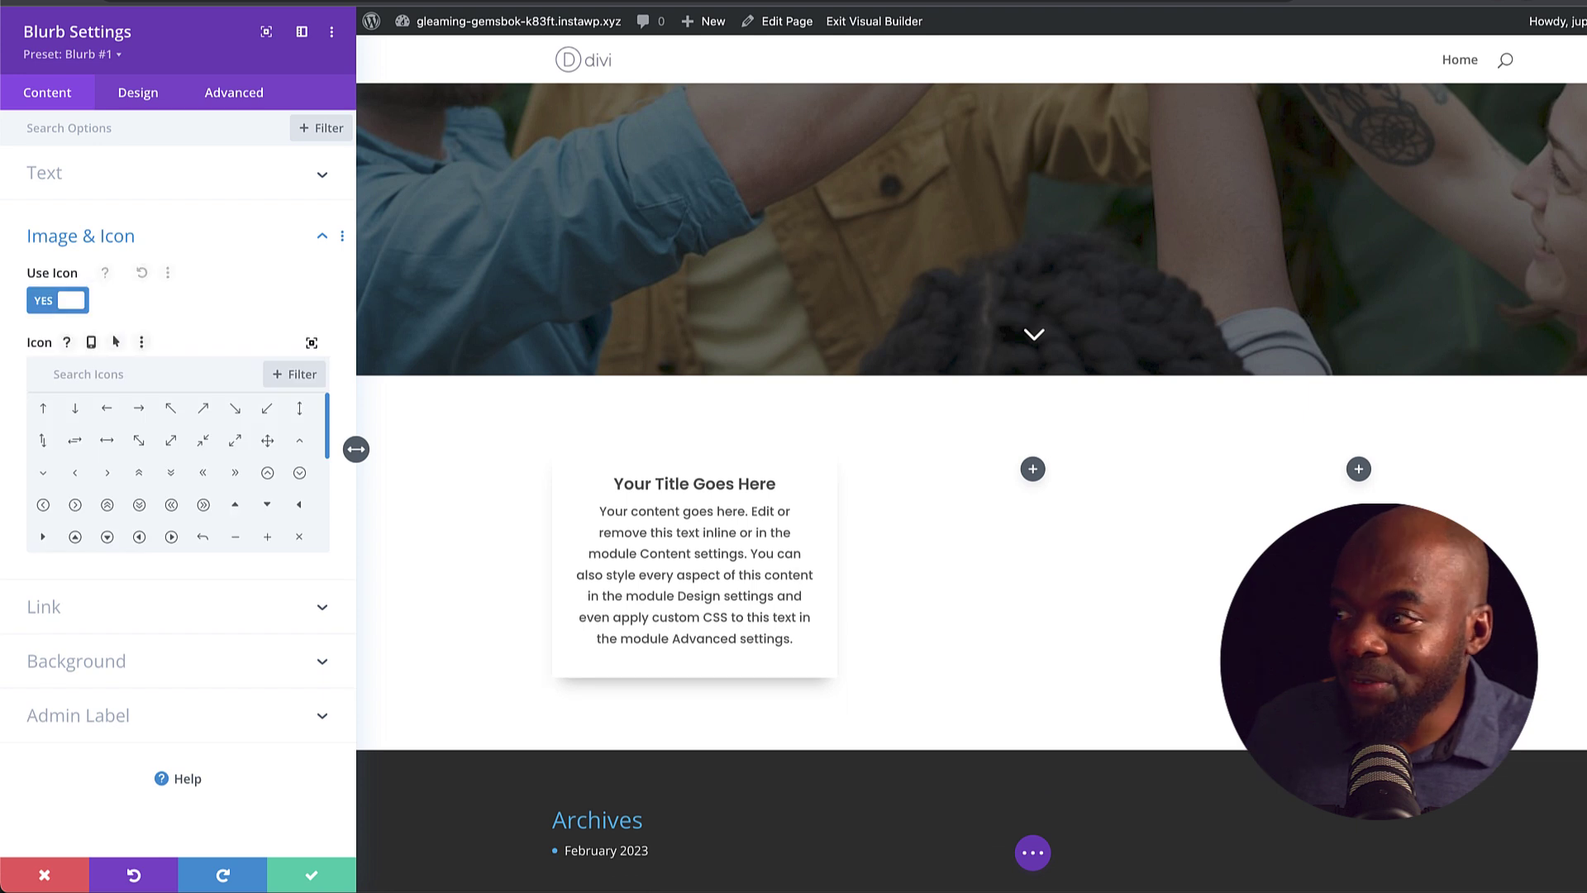
scroll(177, 468, down, 2)
scroll(177, 467, down, 2)
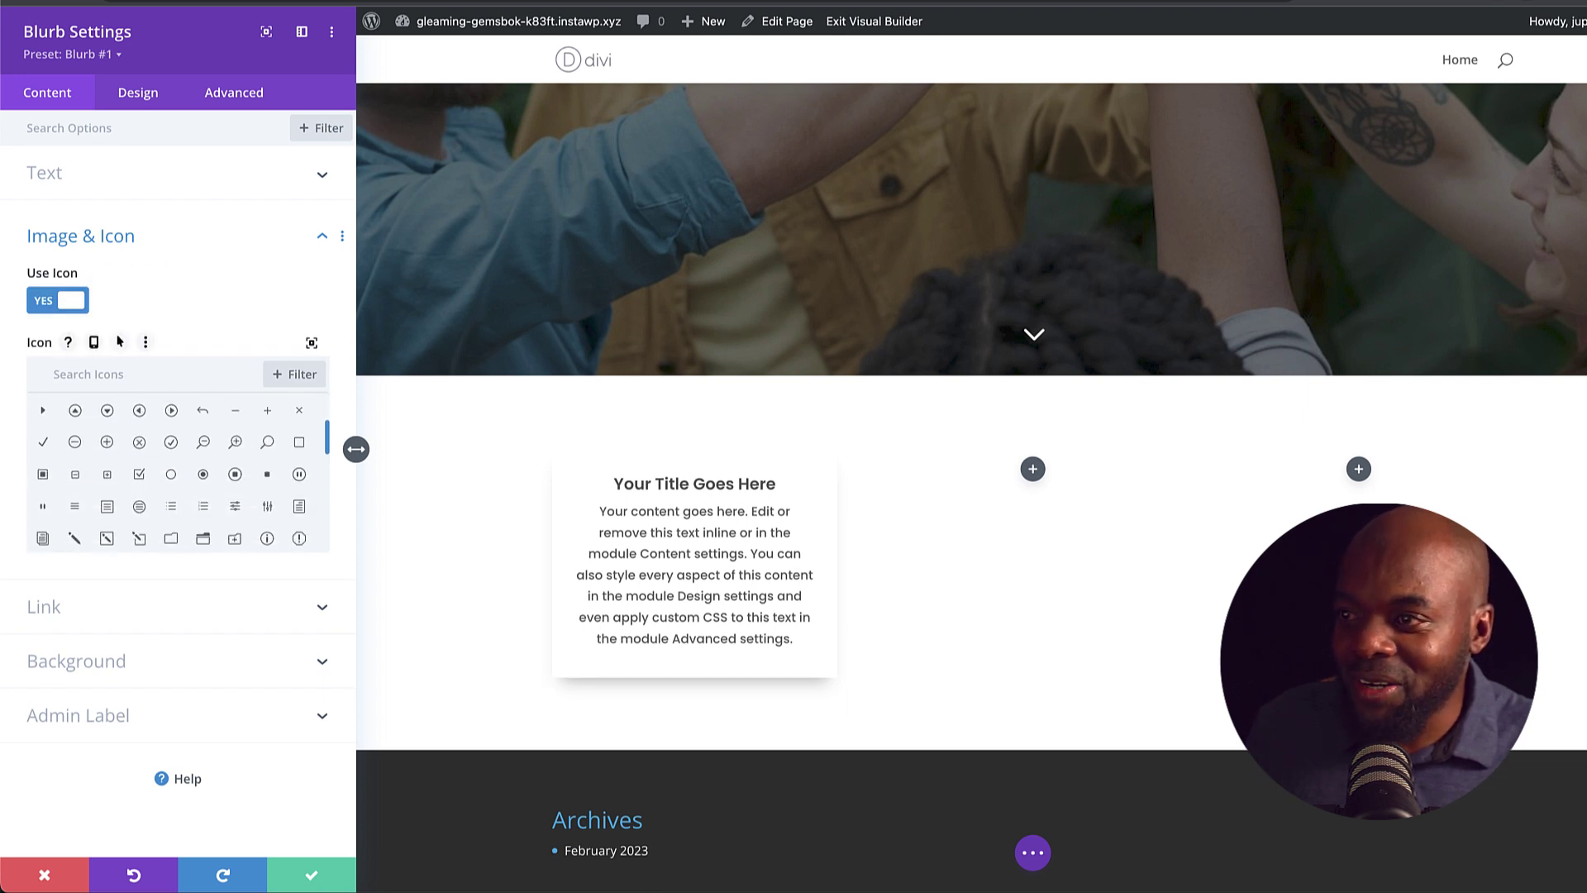
scroll(178, 472, down, 2)
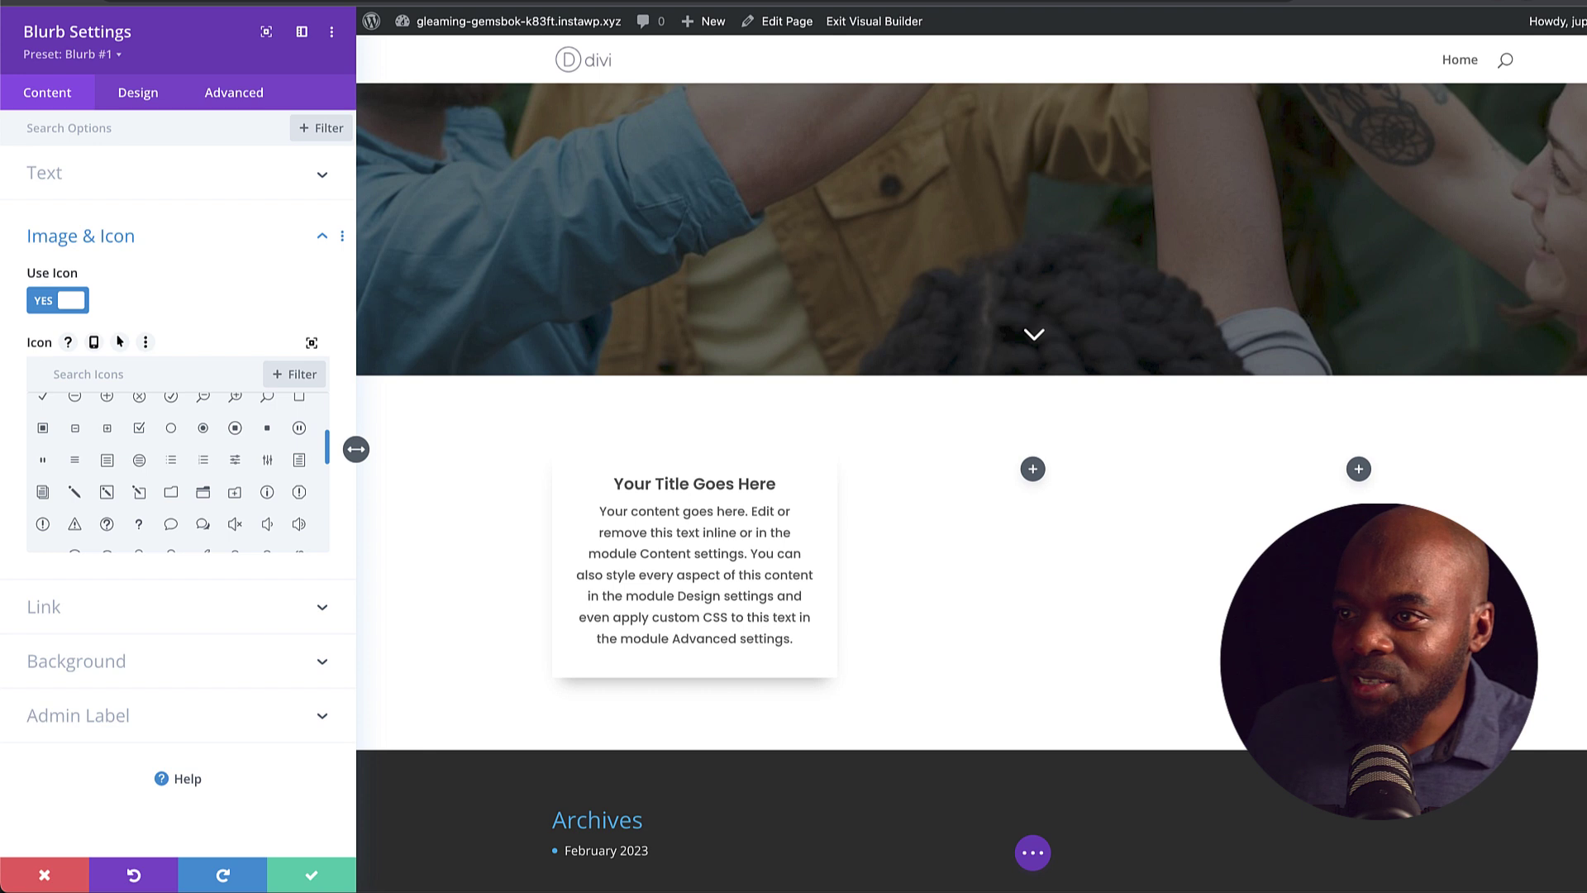
click(42, 492)
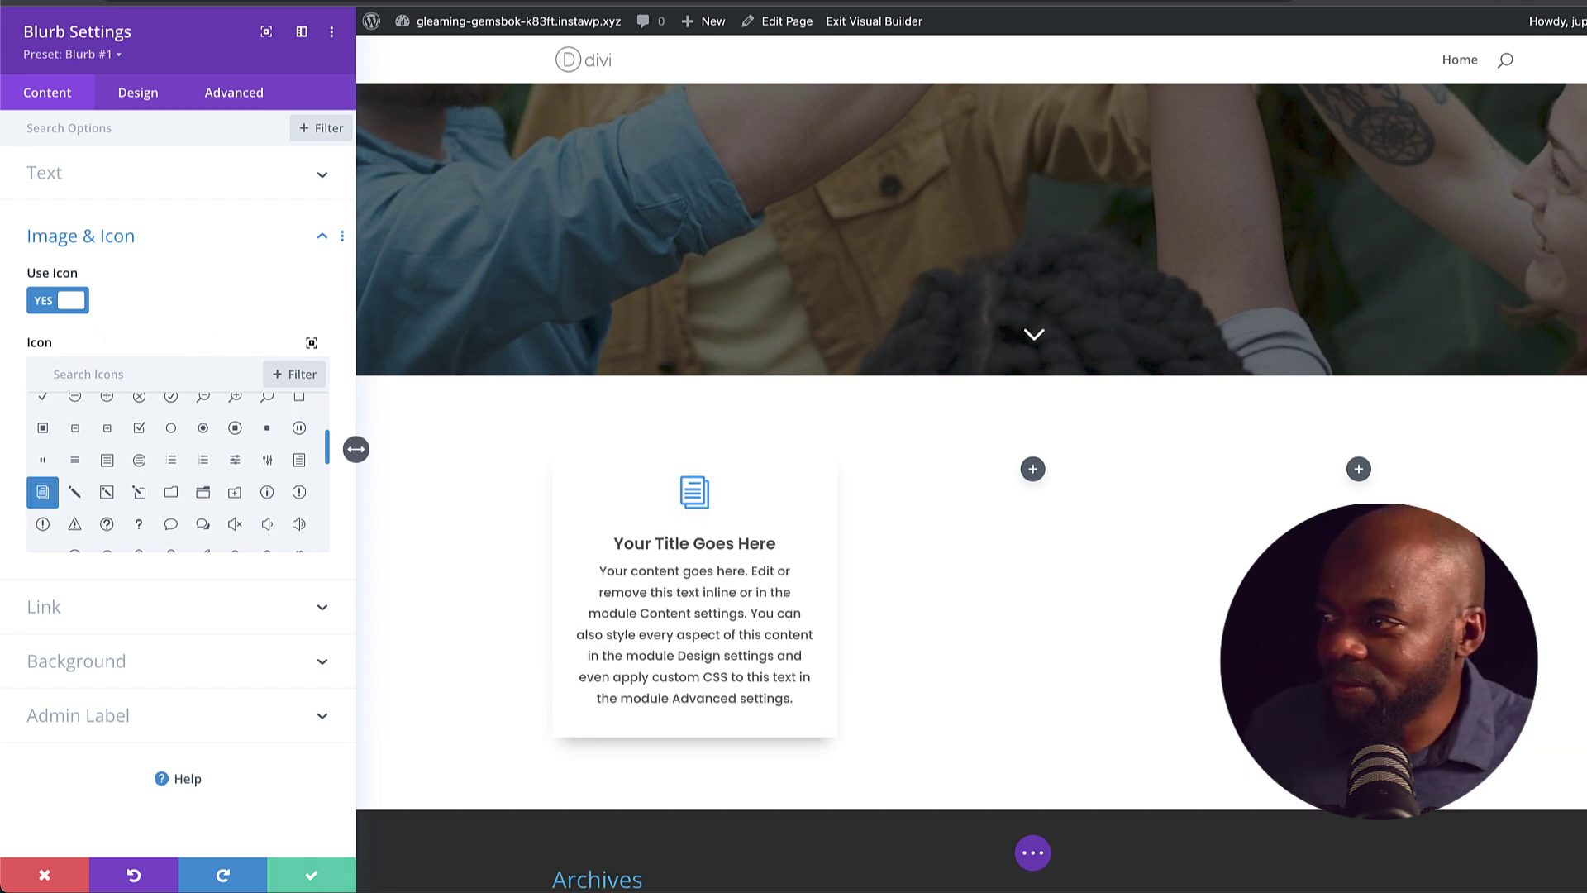
key(Return)
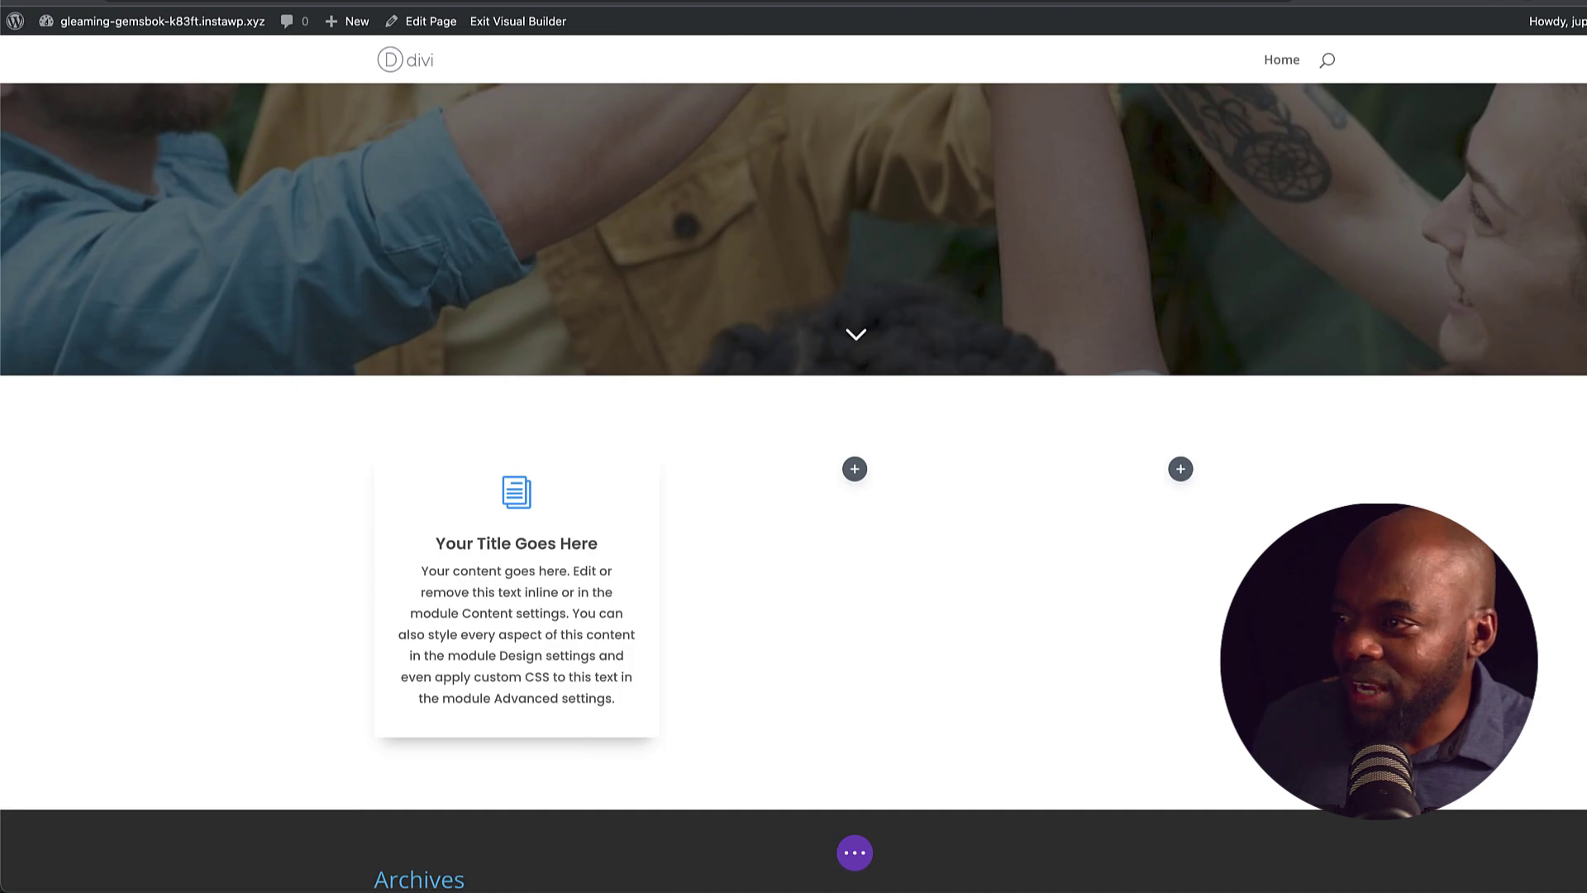
Insert a Blurb module in the second column, check the blurb designs on the style page and apply the Blurb #3 preset
click(855, 469)
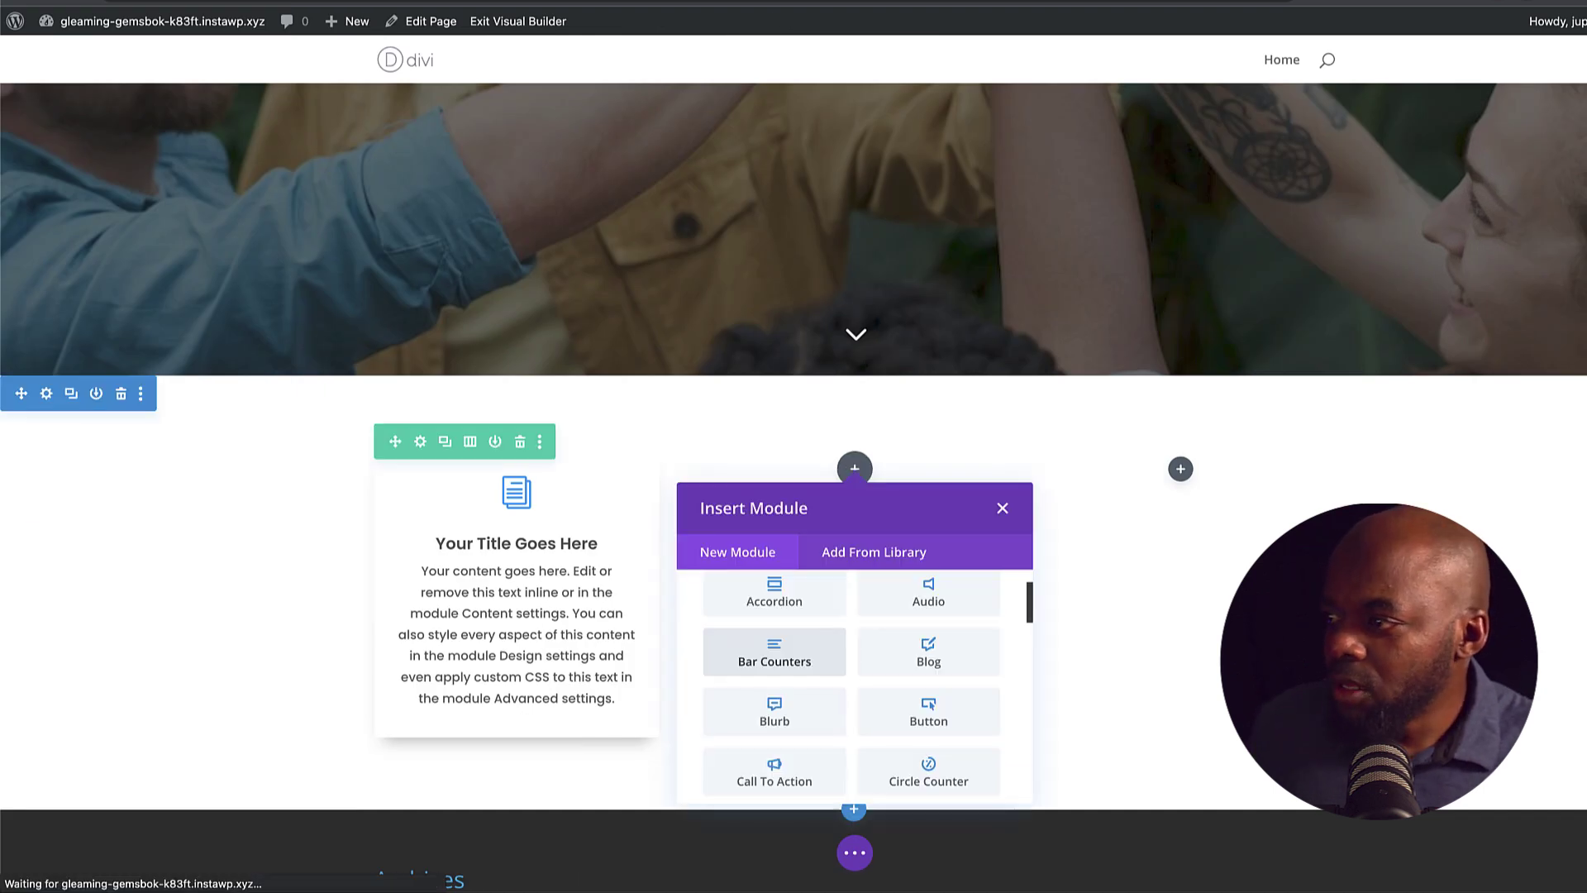
click(774, 710)
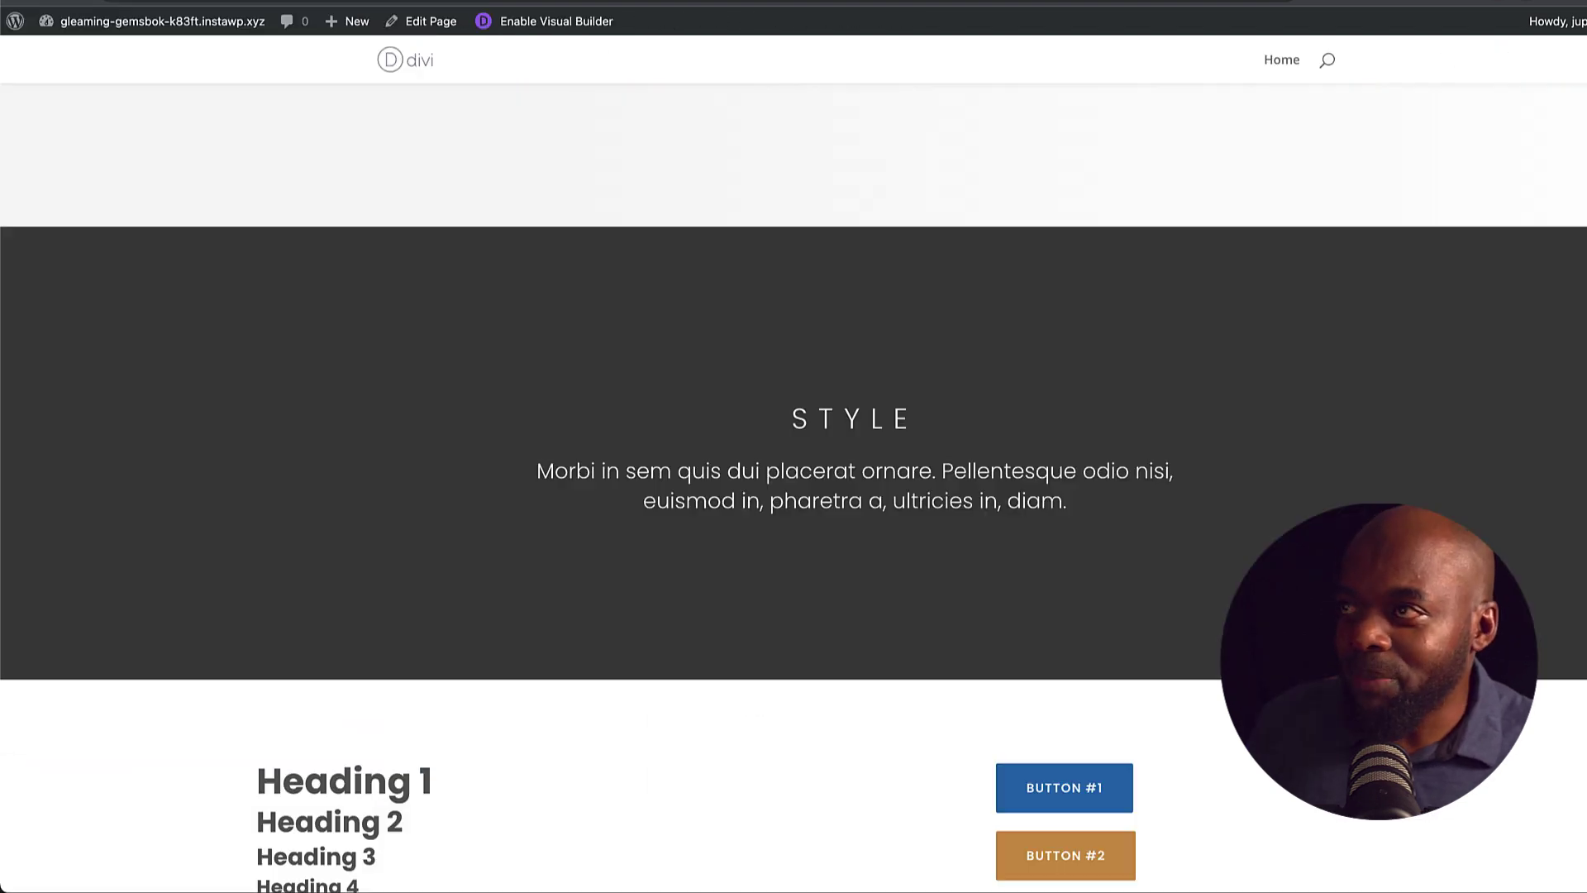
scroll(793, 487, down, 5)
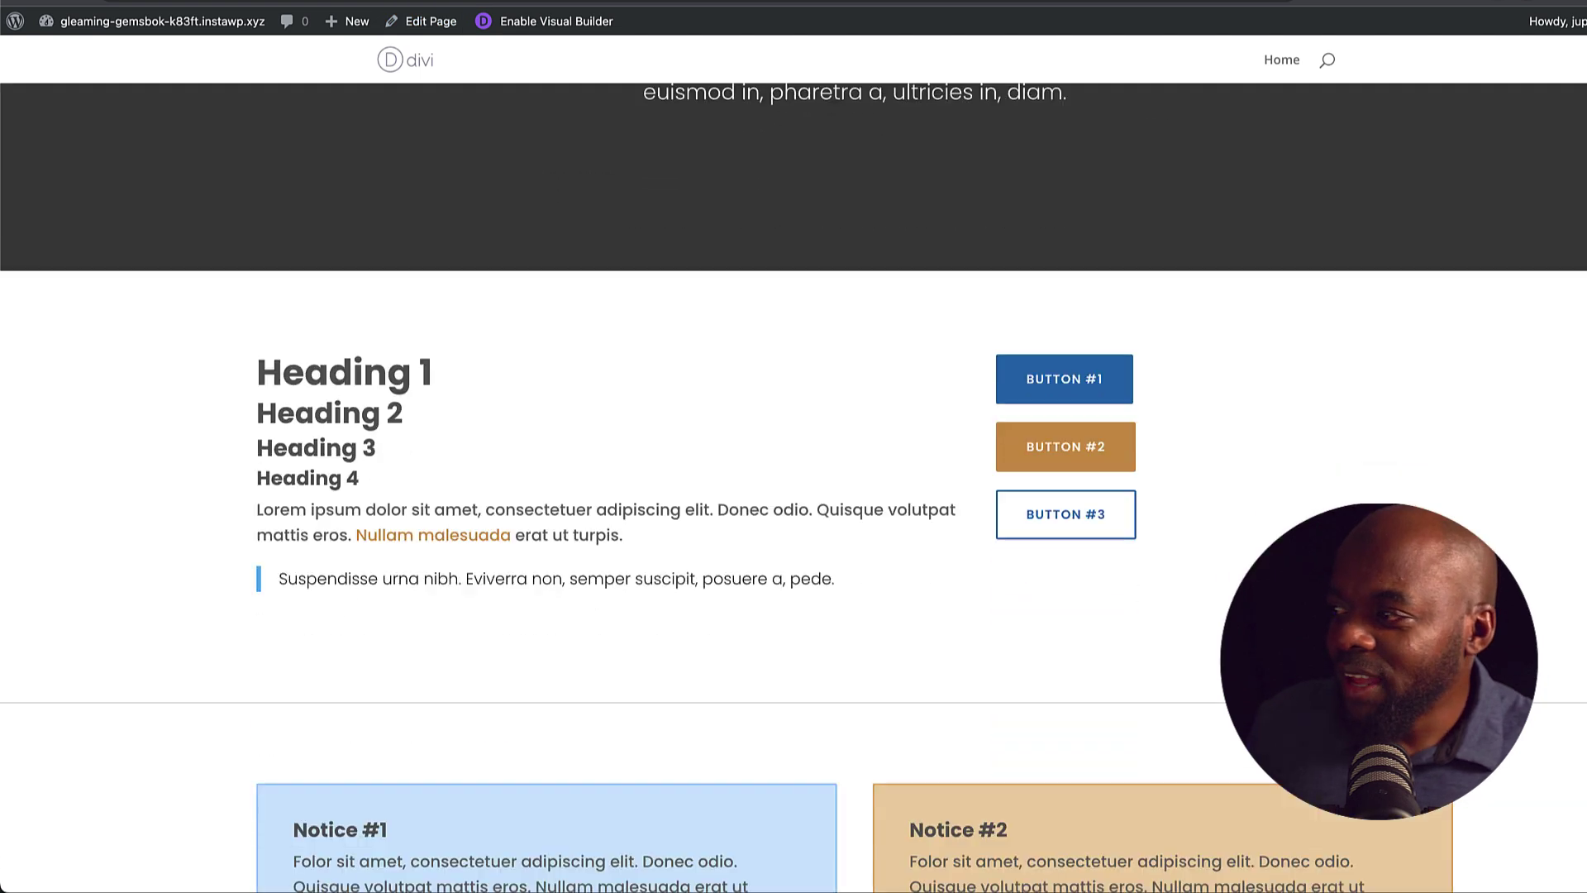
scroll(793, 488, down, 8)
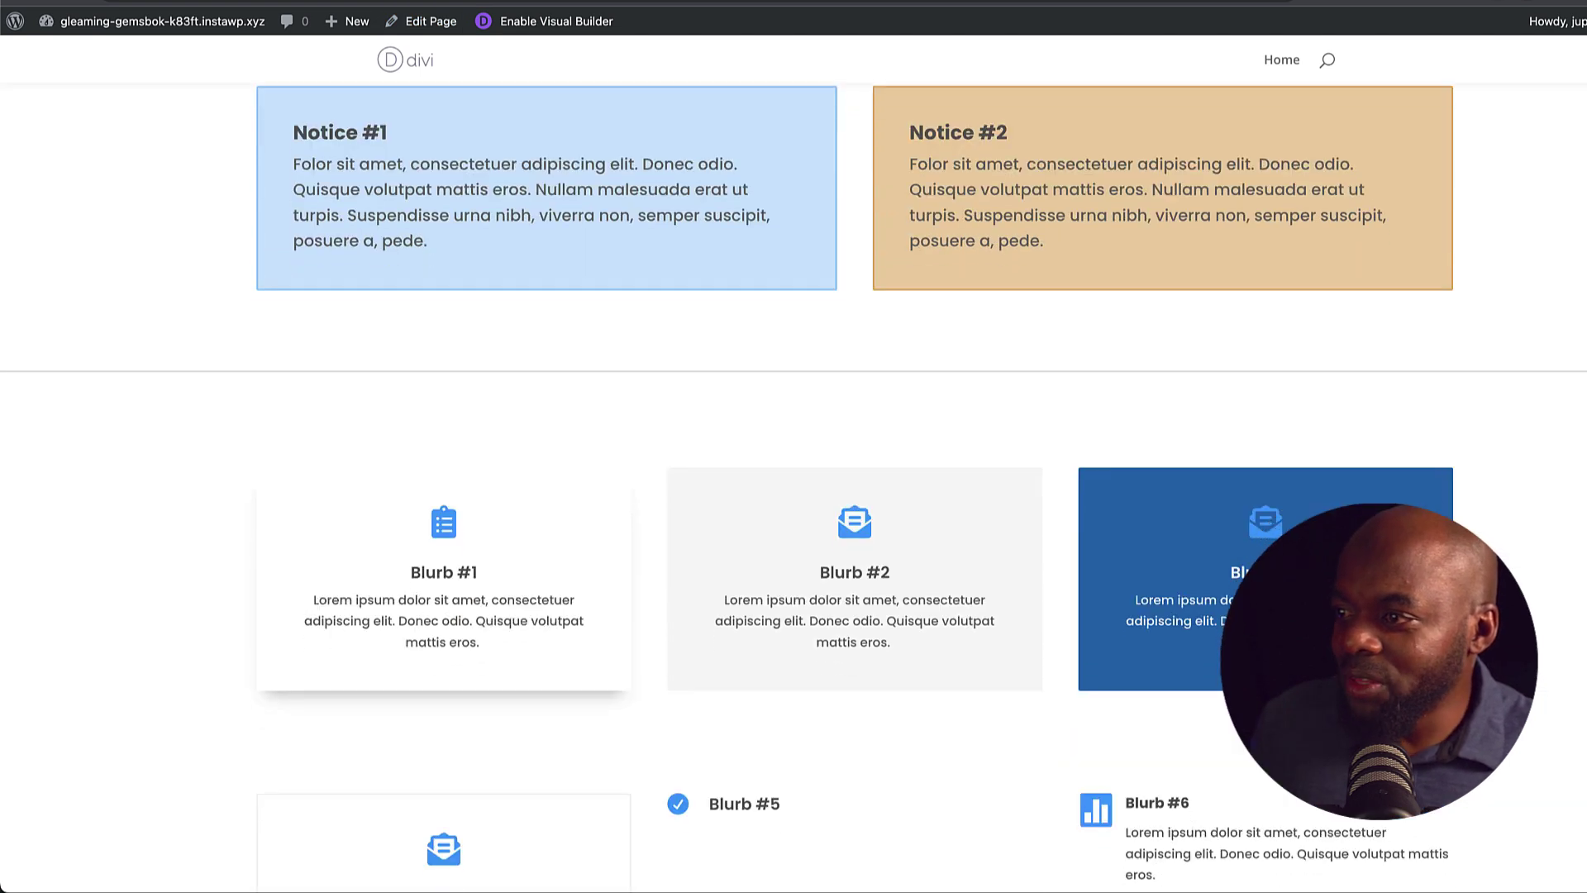
scroll(793, 488, down, 1)
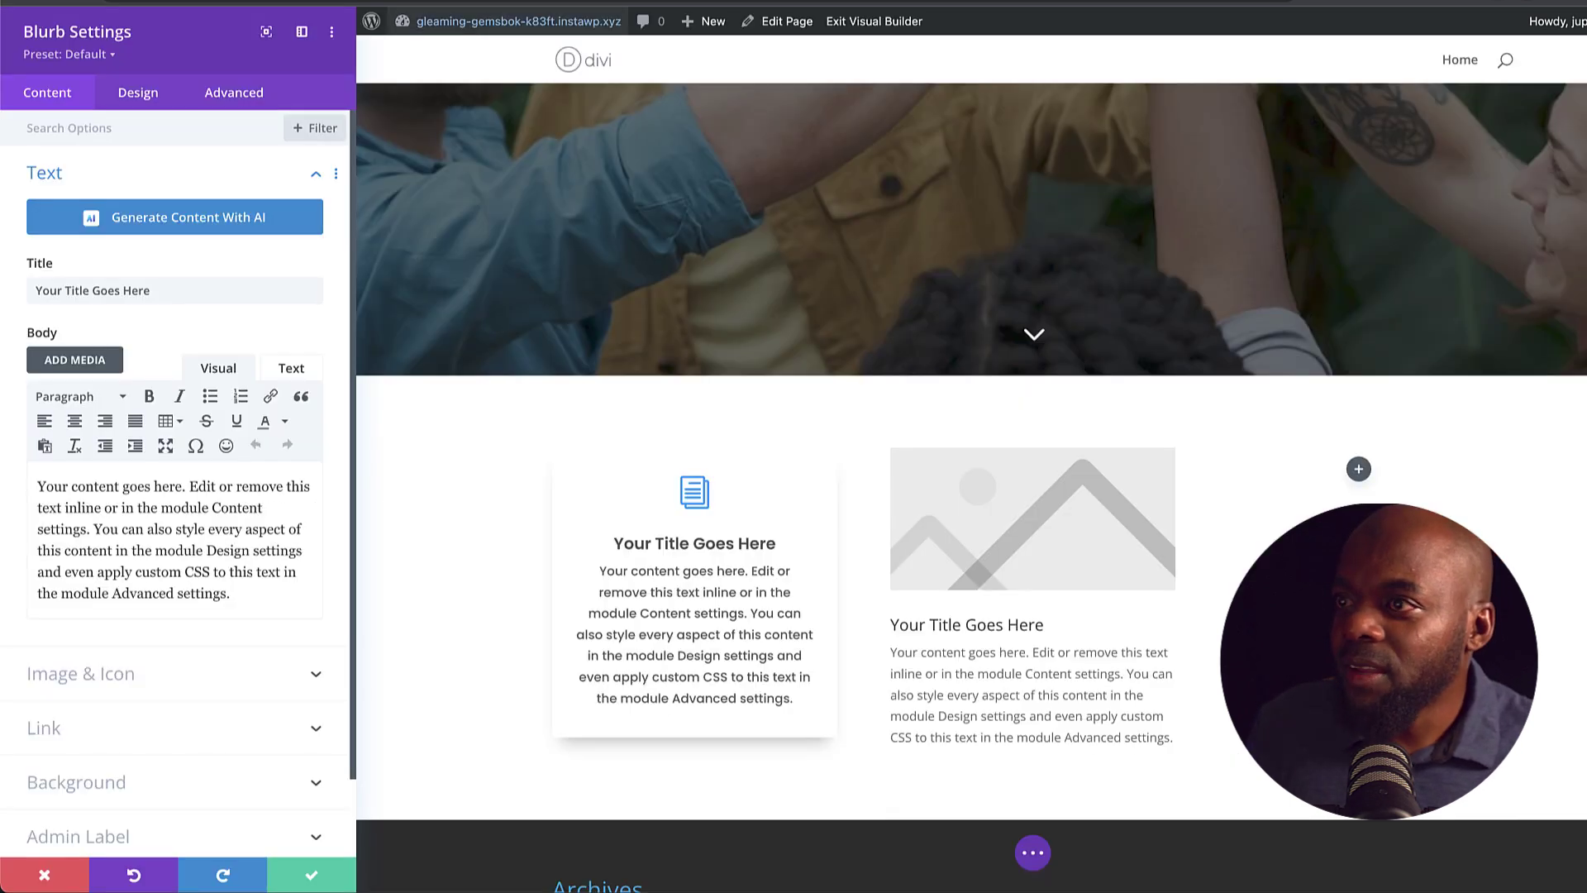
click(68, 54)
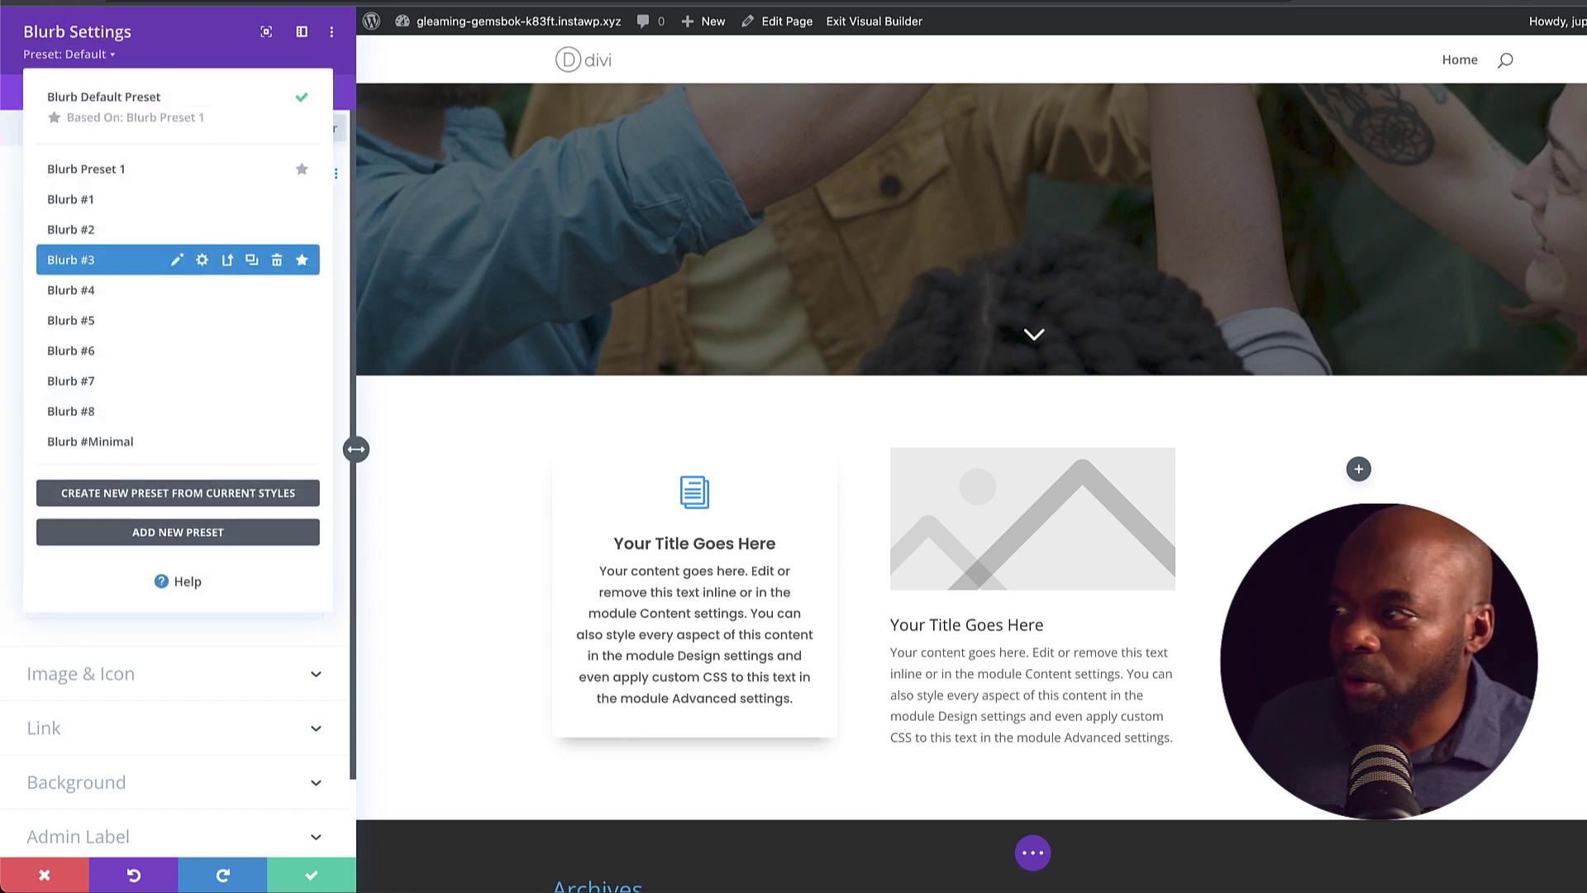
click(91, 260)
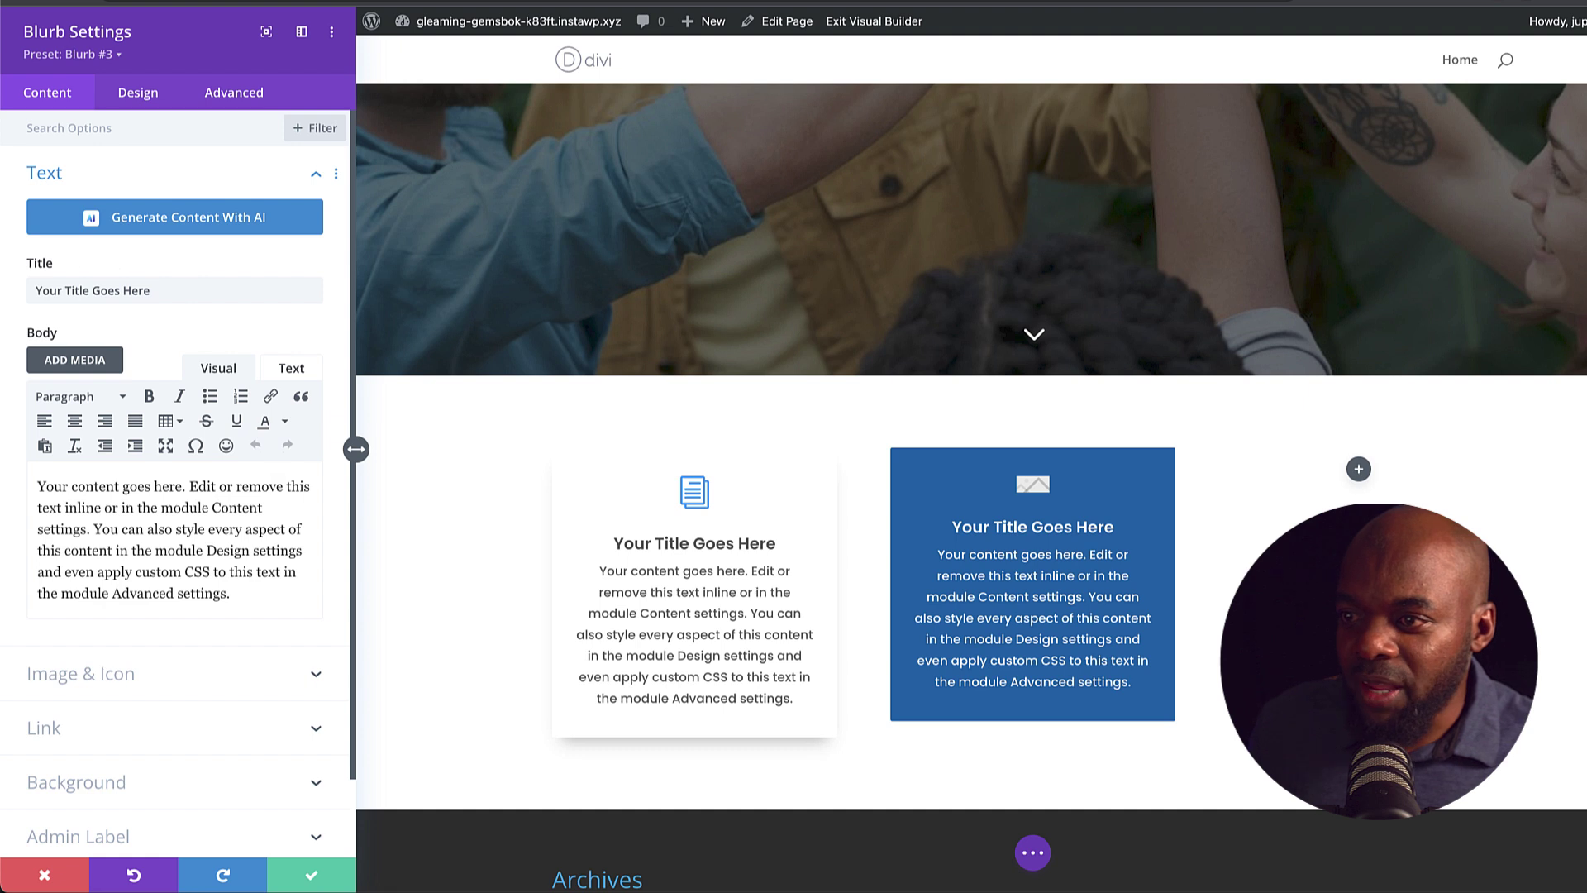
Switch the second column's blurb from an image to an icon, choose the closed padlock icon and save the module
click(80, 672)
click(57, 300)
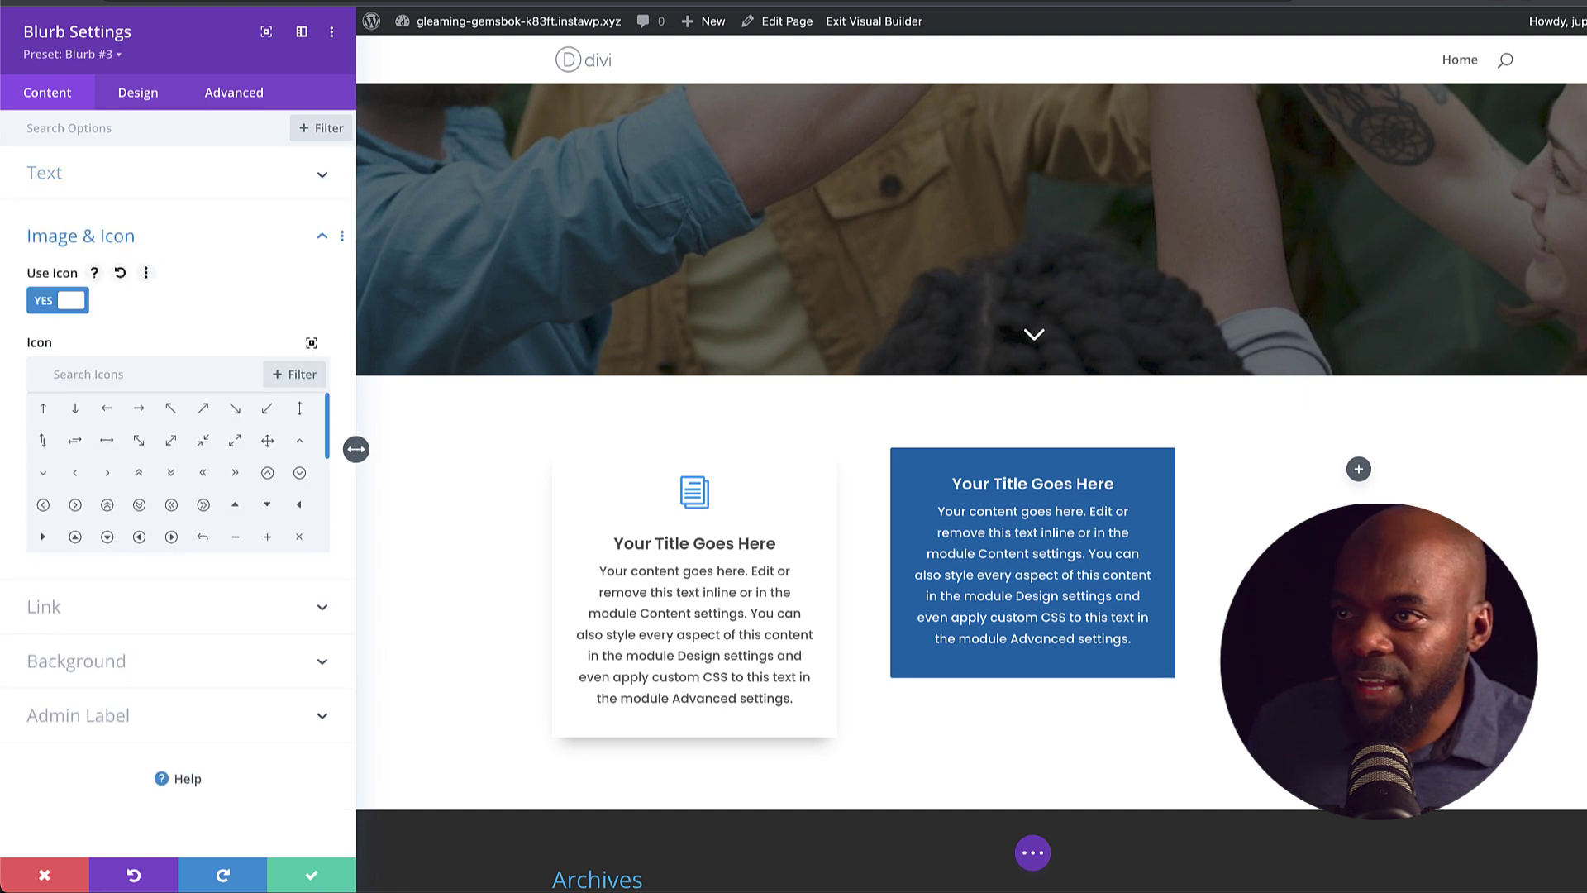
scroll(178, 471, down, 4)
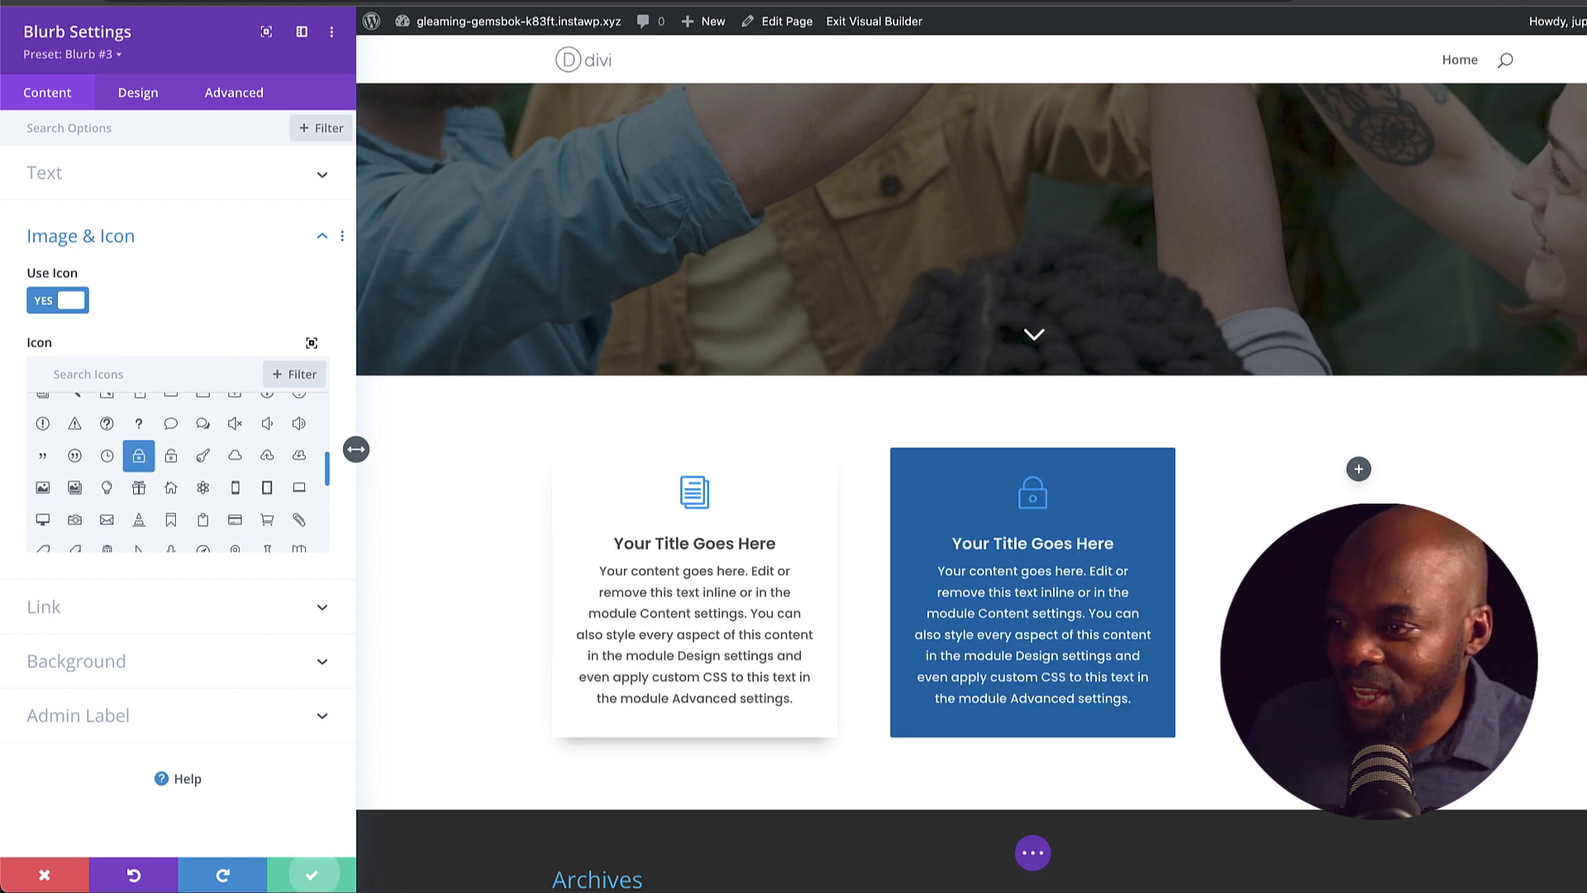
key(Return)
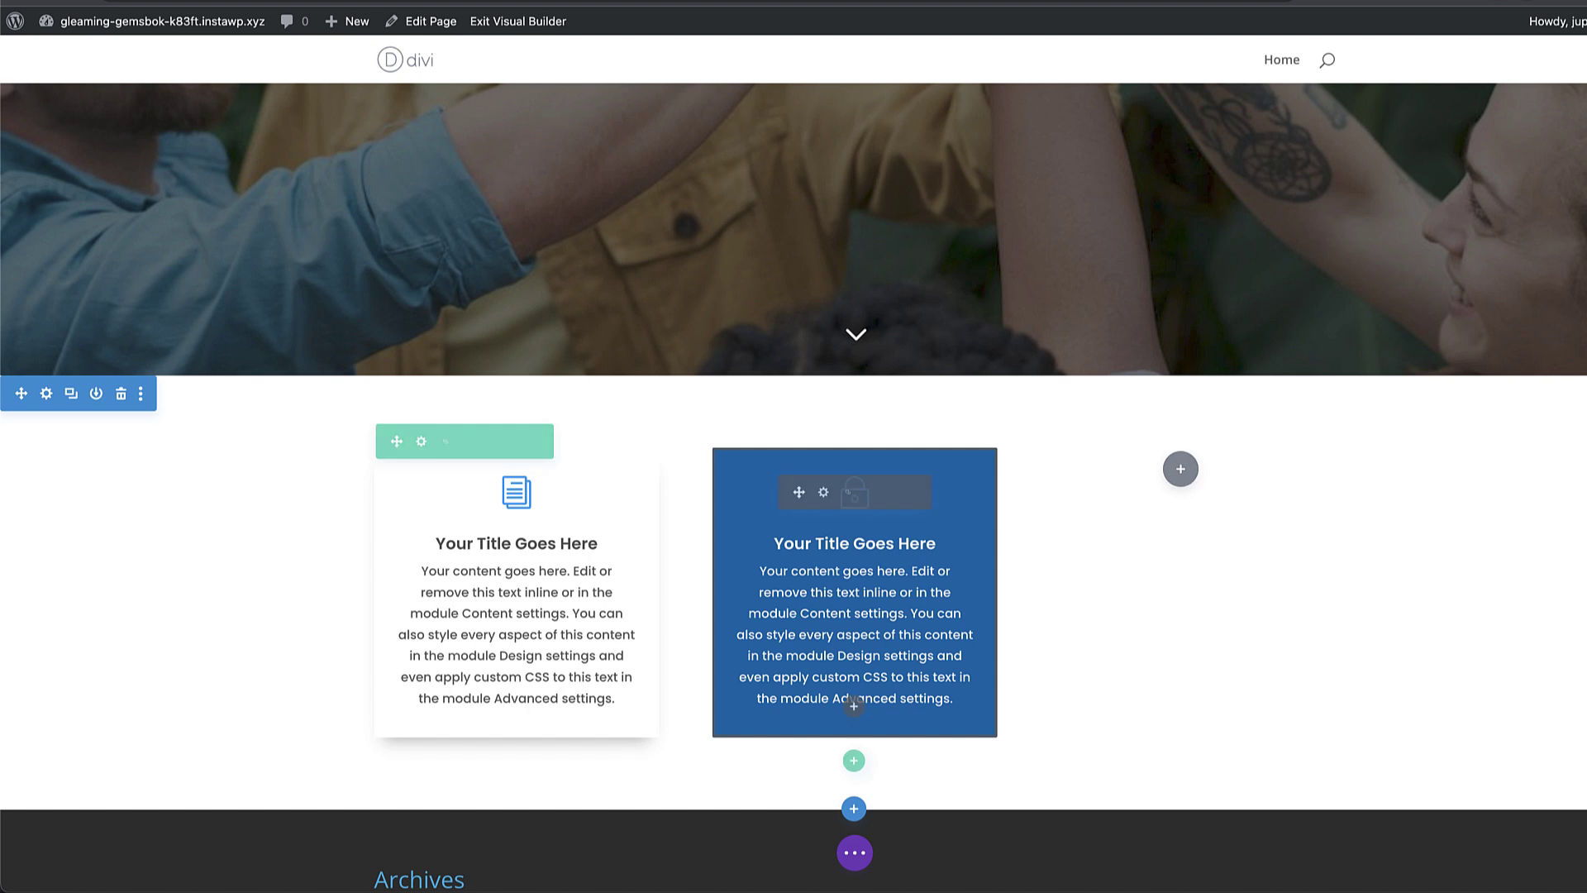
Insert a Button module in the third column, try the Button #2 preset on it and switch it to Button #1
click(1181, 468)
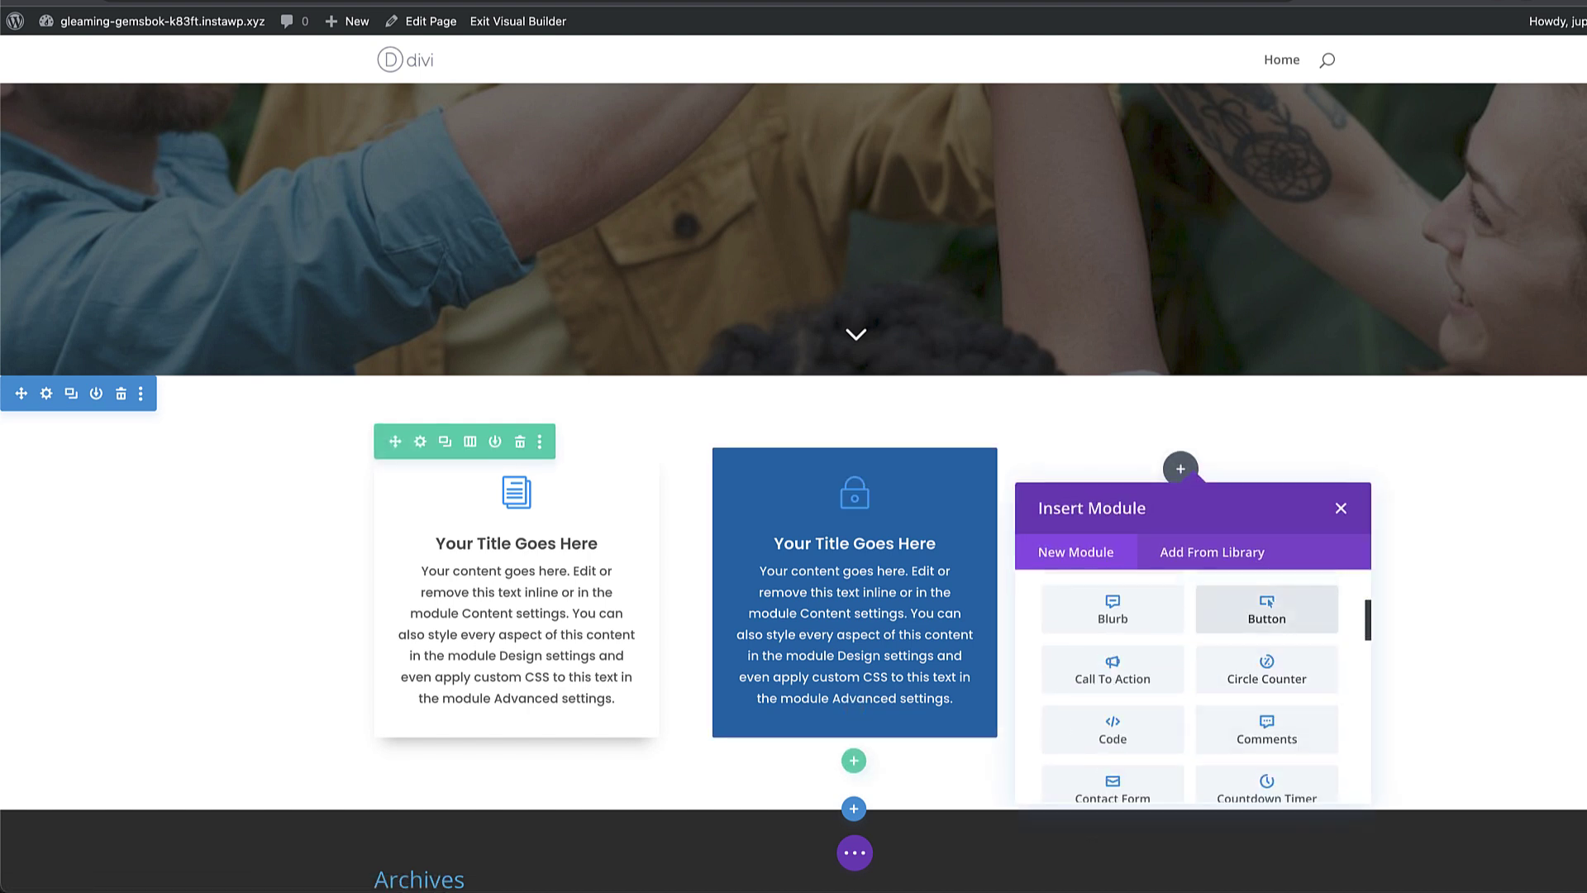
click(1266, 608)
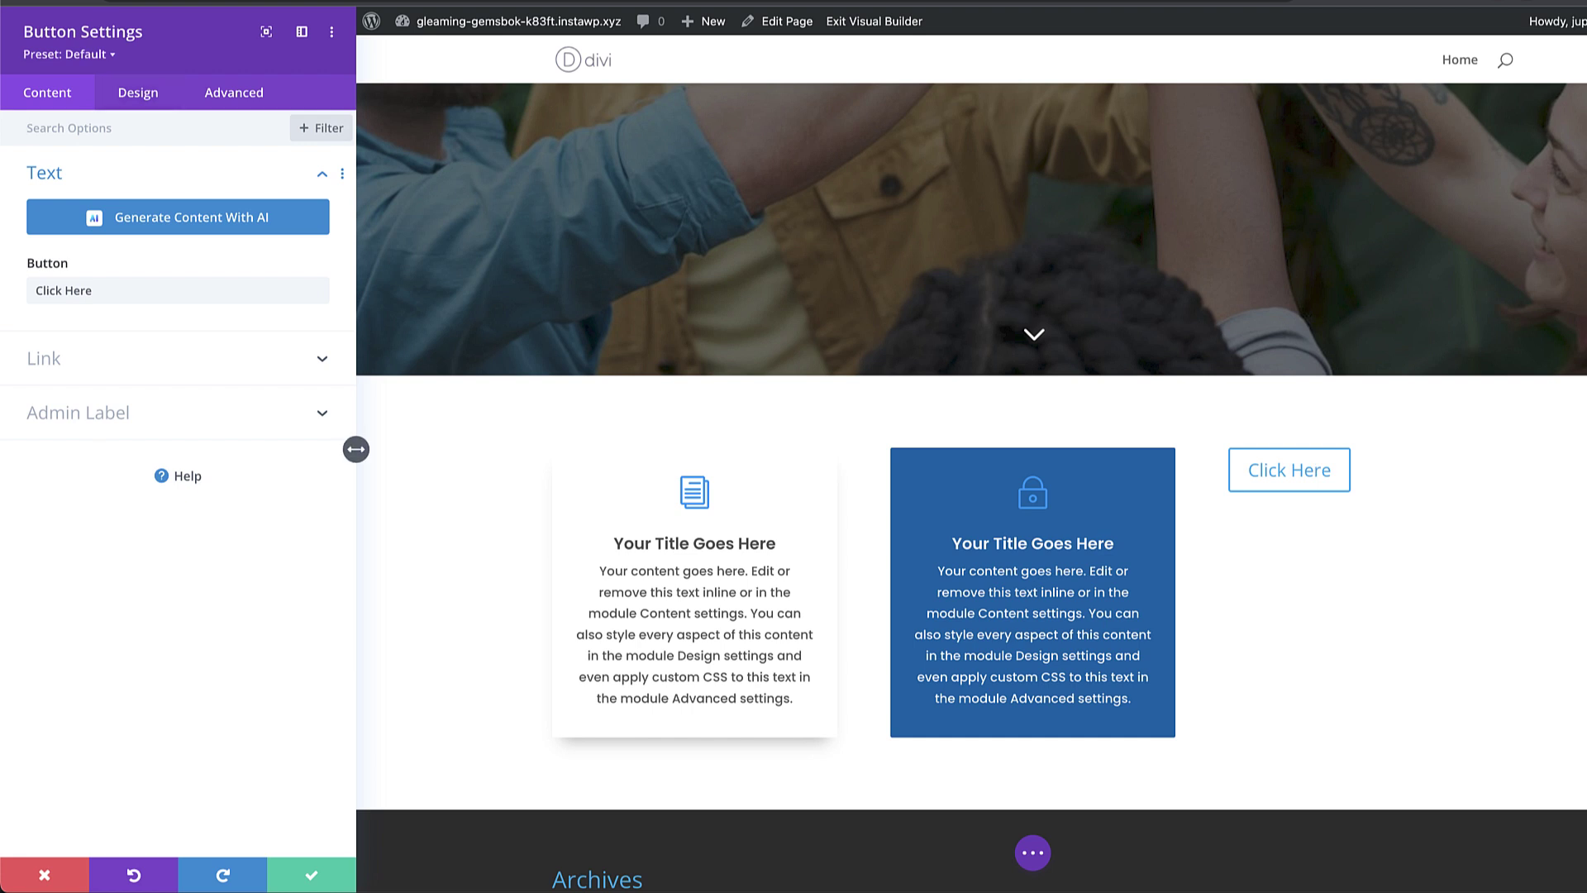
click(69, 54)
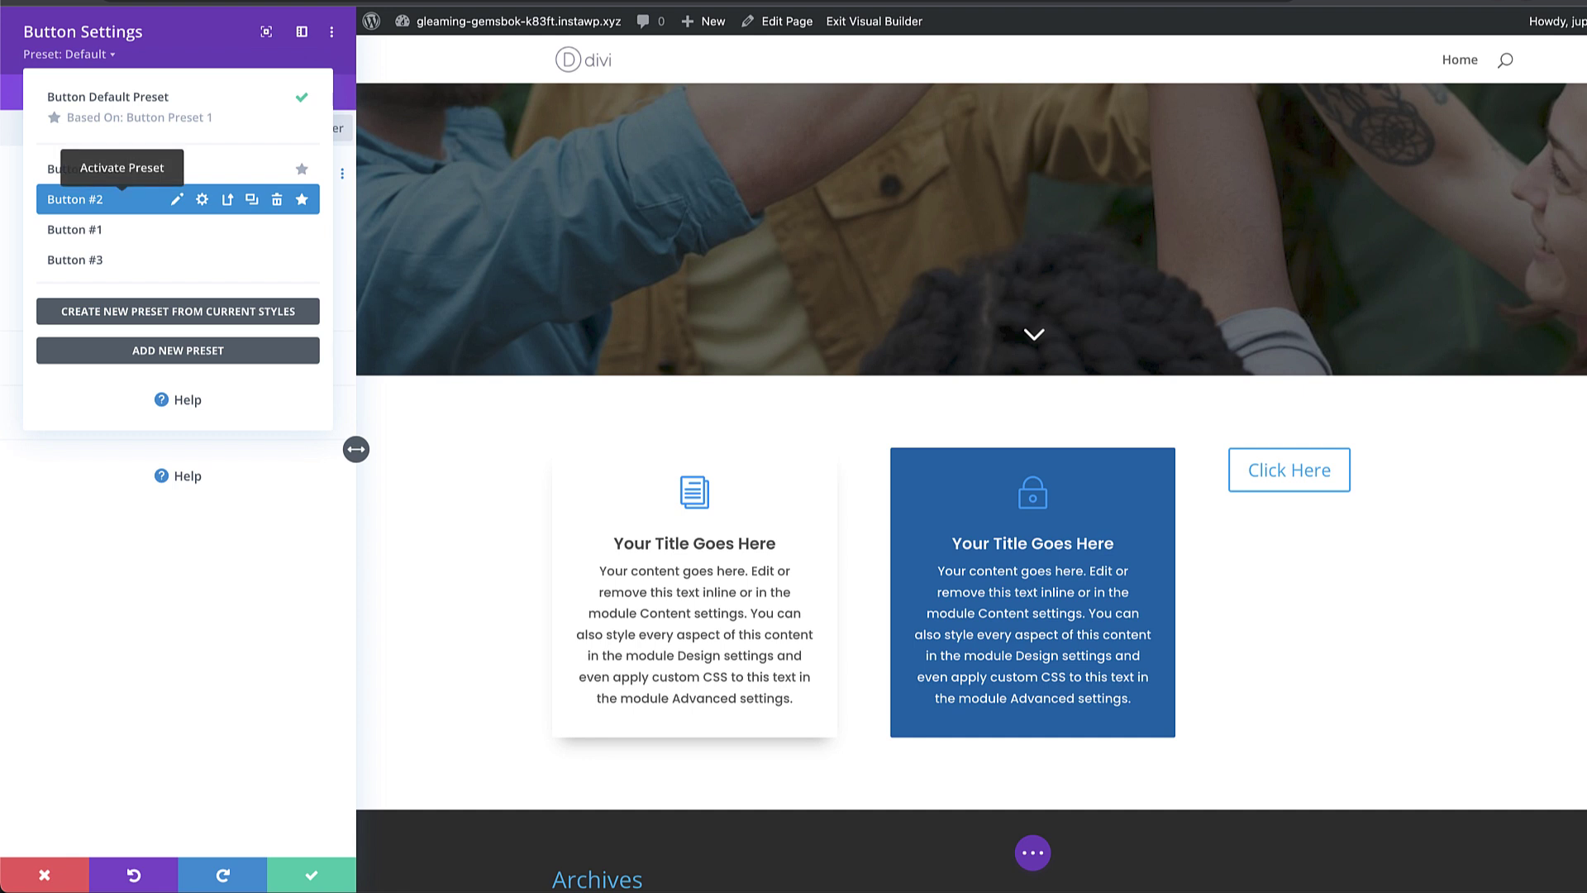
click(122, 199)
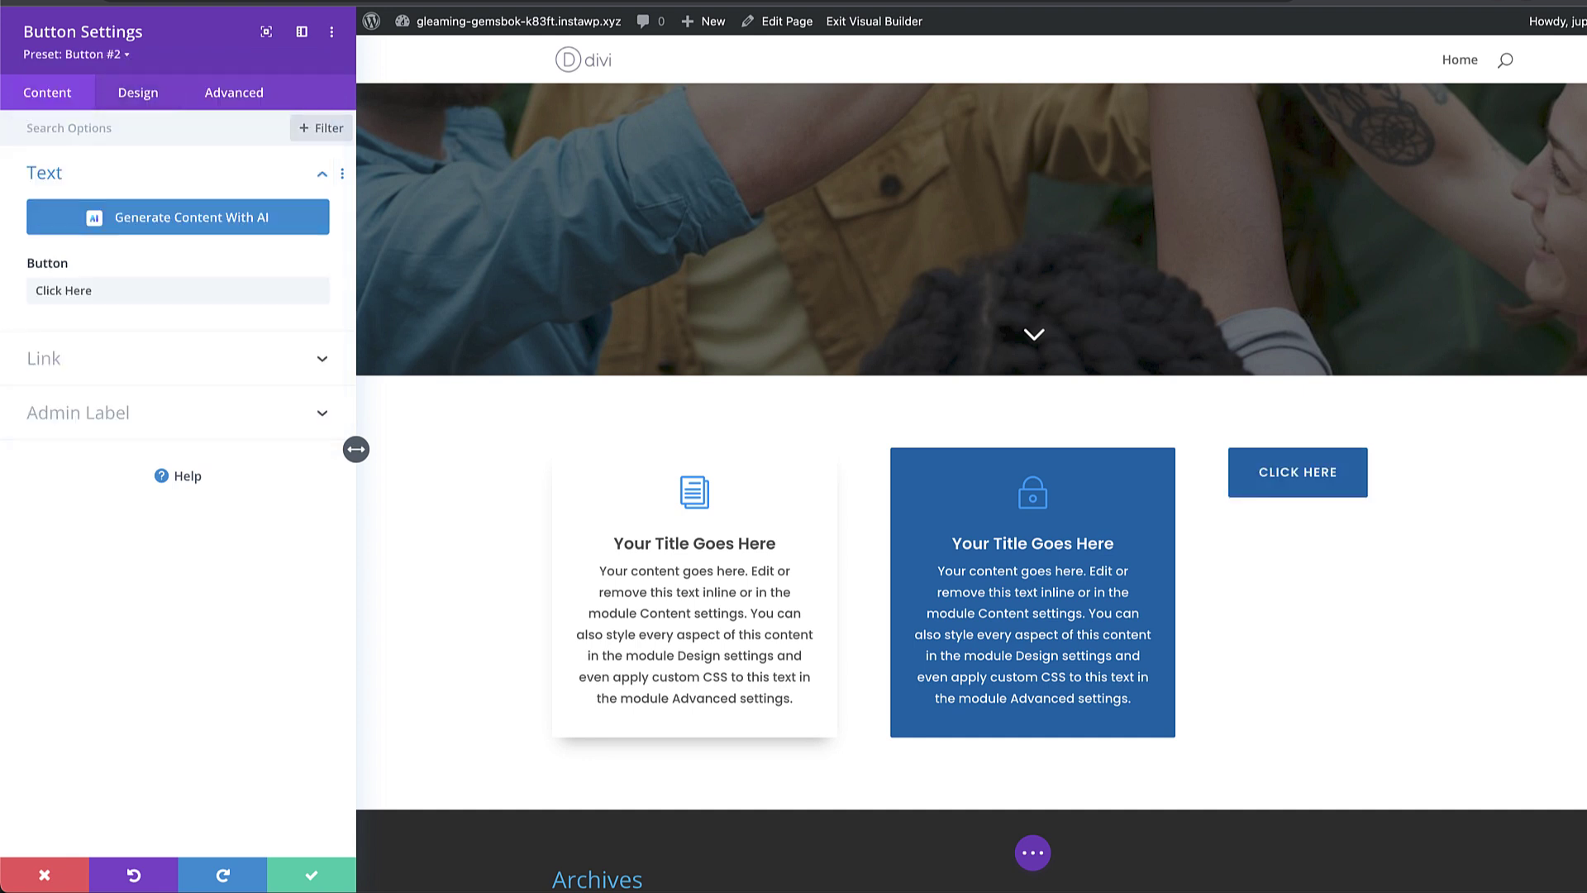
click(76, 53)
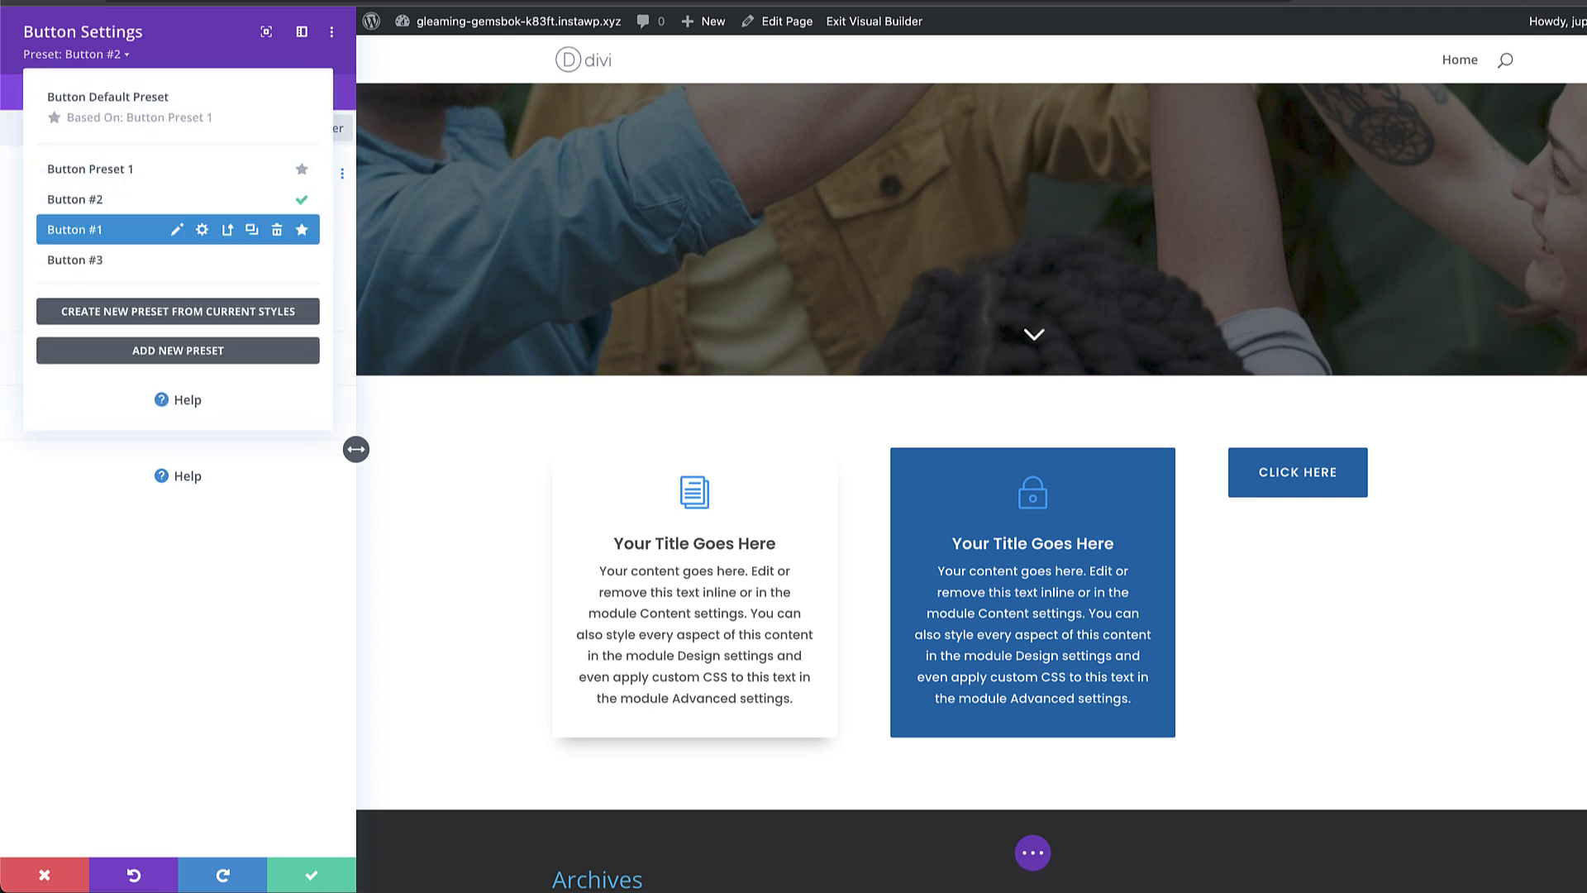
click(91, 229)
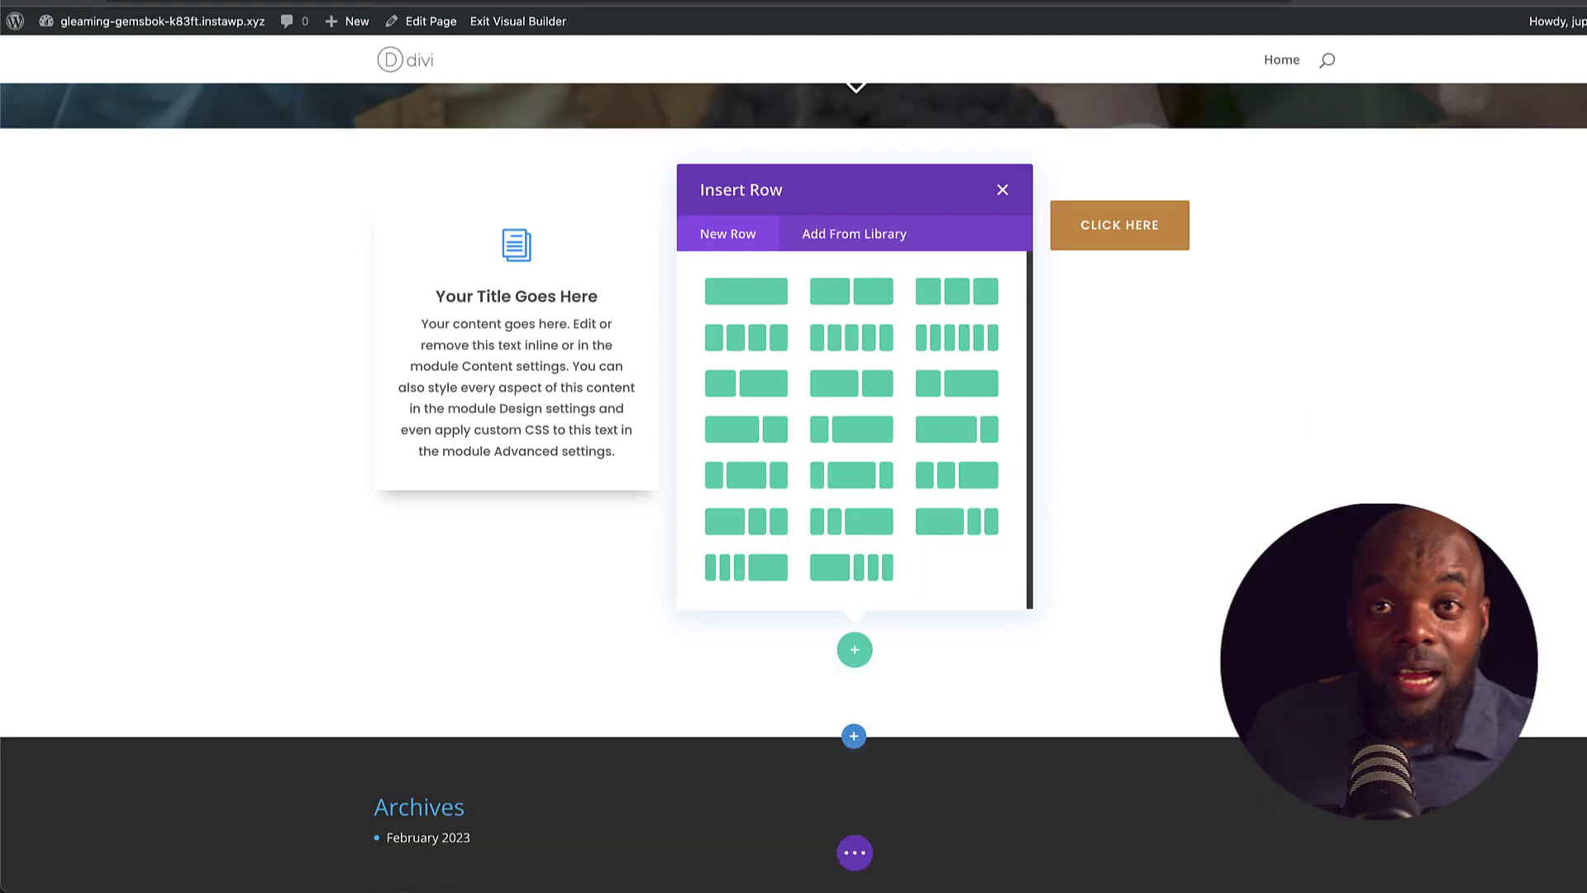
Add a single-column row below the three-column row and insert a Text module in it
click(765, 424)
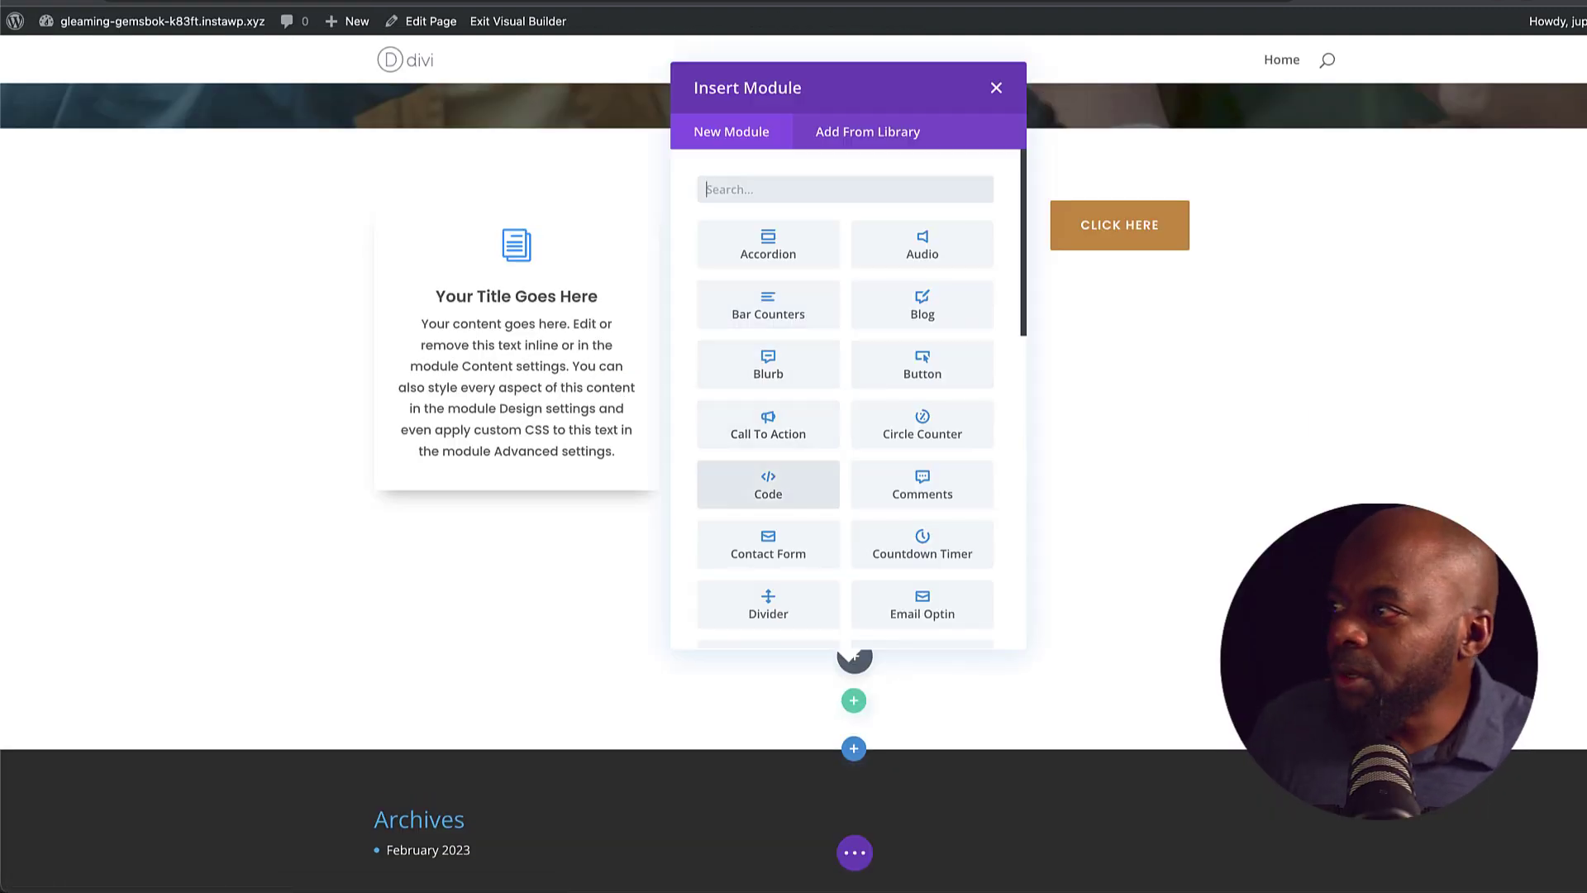
text(te)
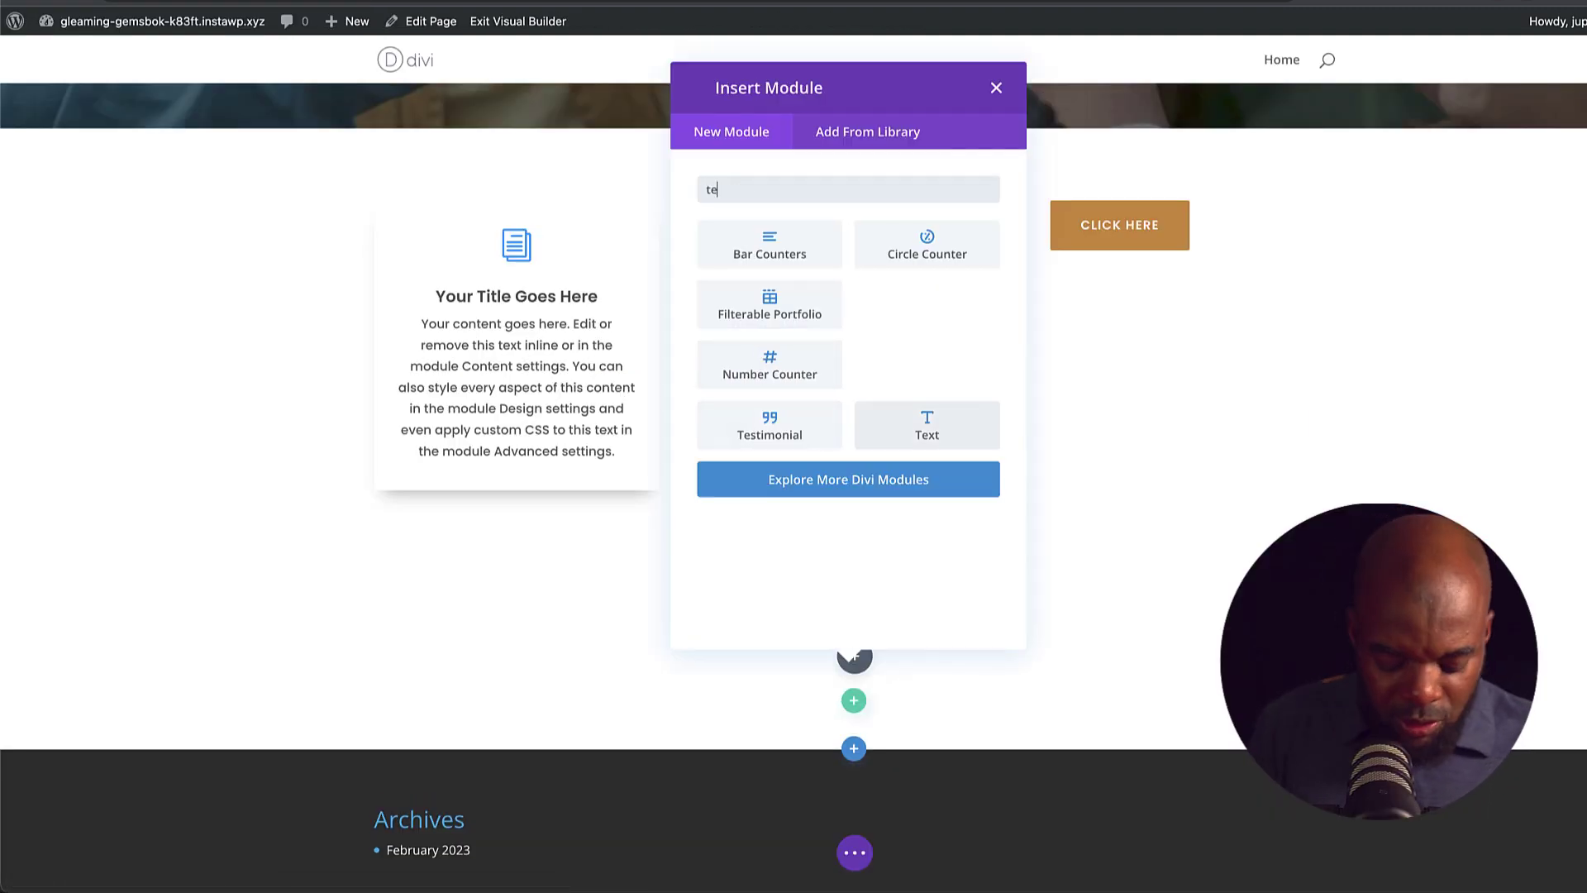
text(xt)
click(768, 244)
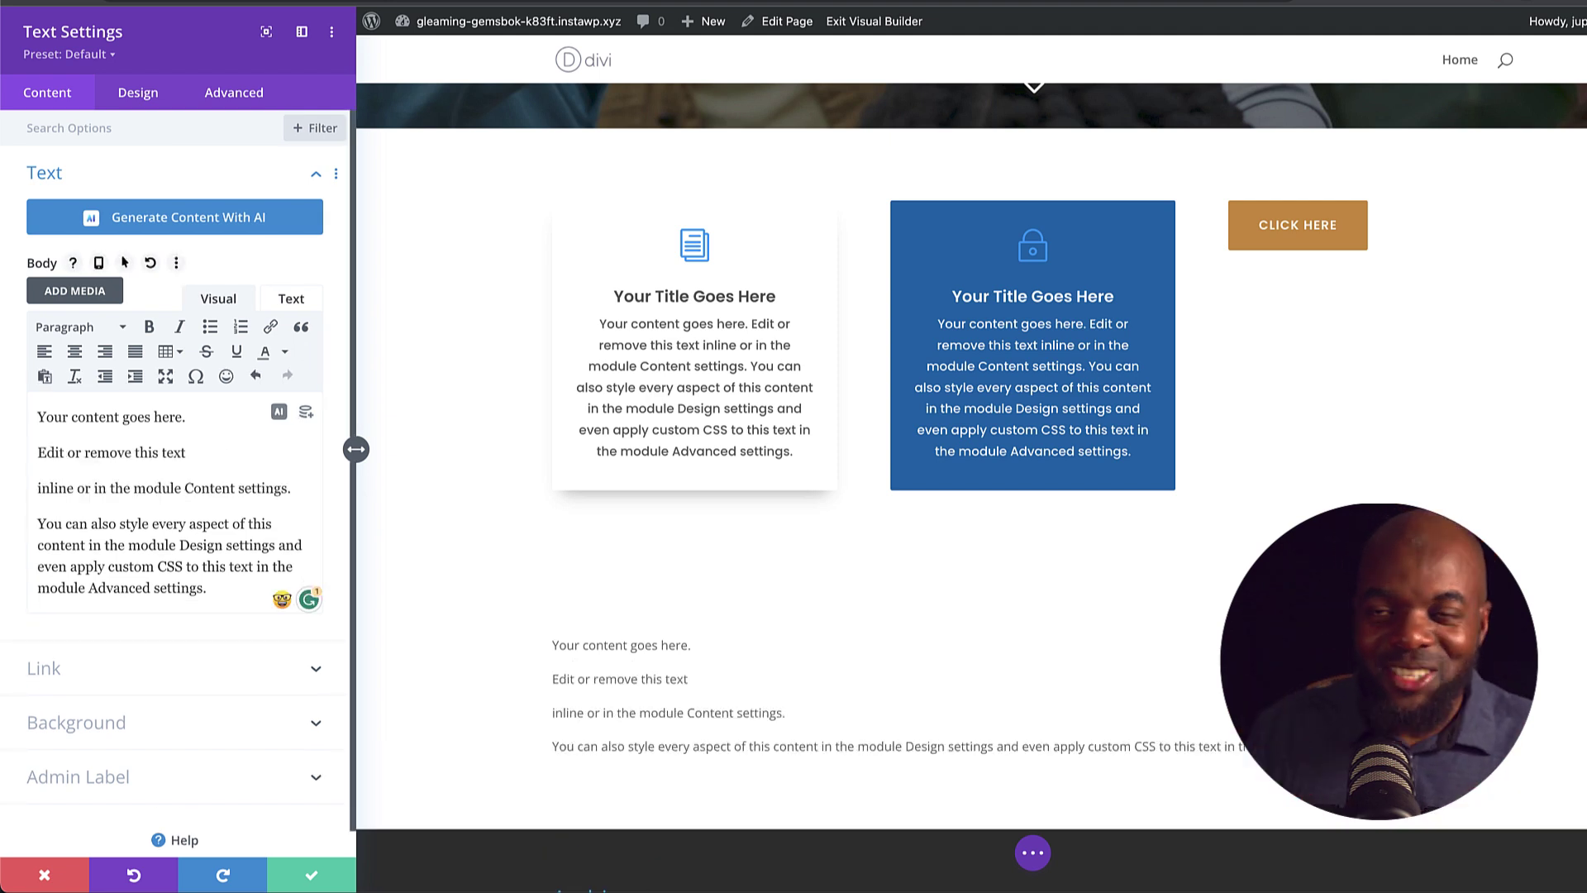
Format the body line "Your content goes here." as Heading 1 and "Edit or remove this text" as Heading 2
click(186, 417)
drag(185, 417, 37, 416)
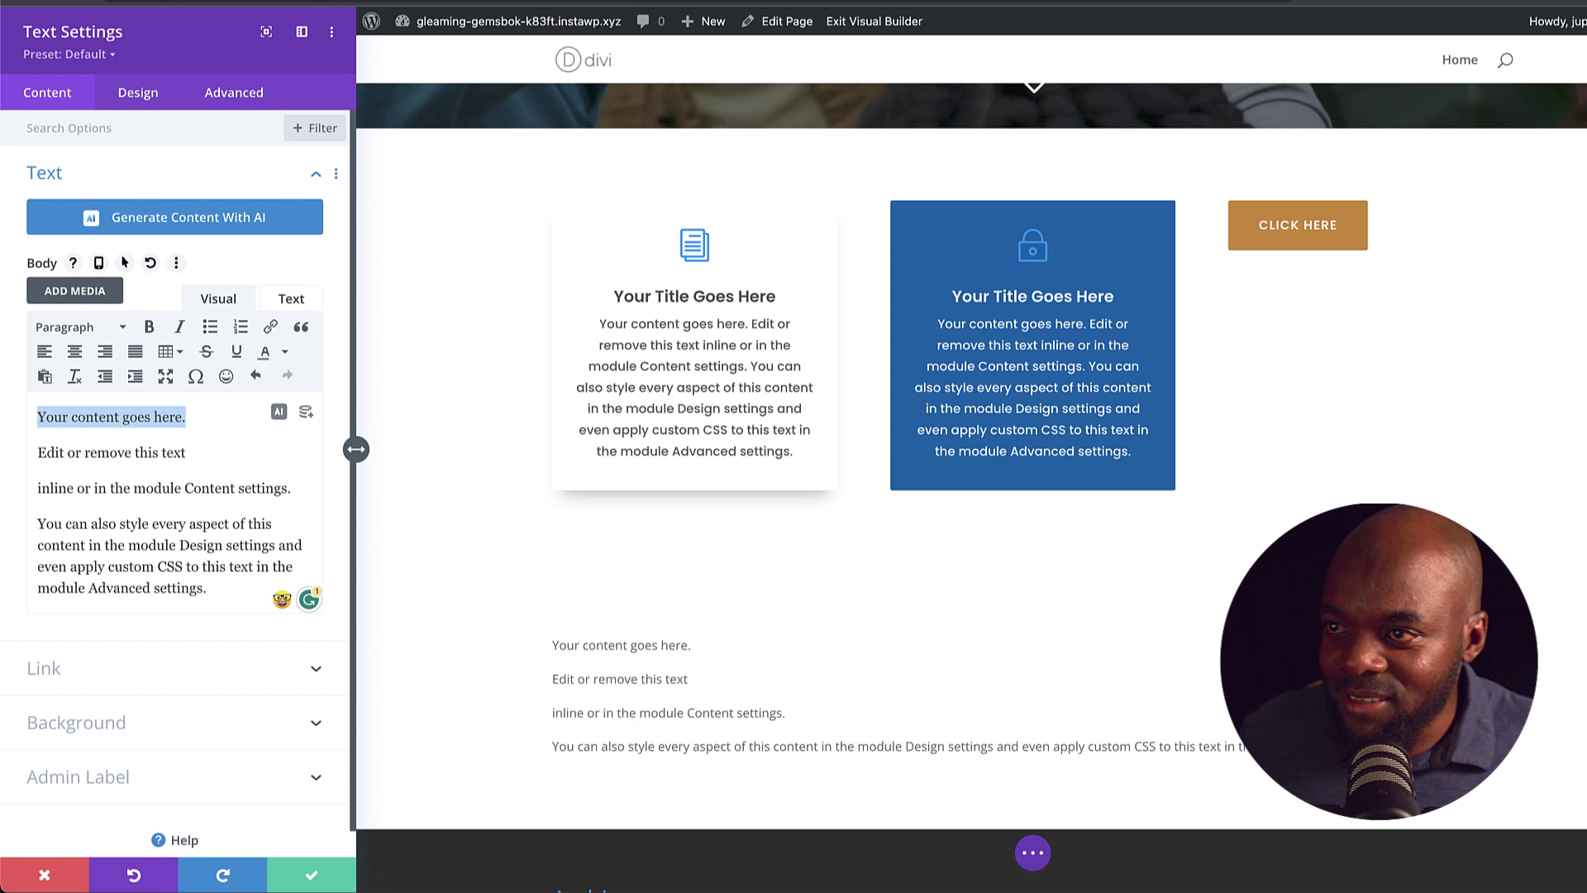
click(79, 326)
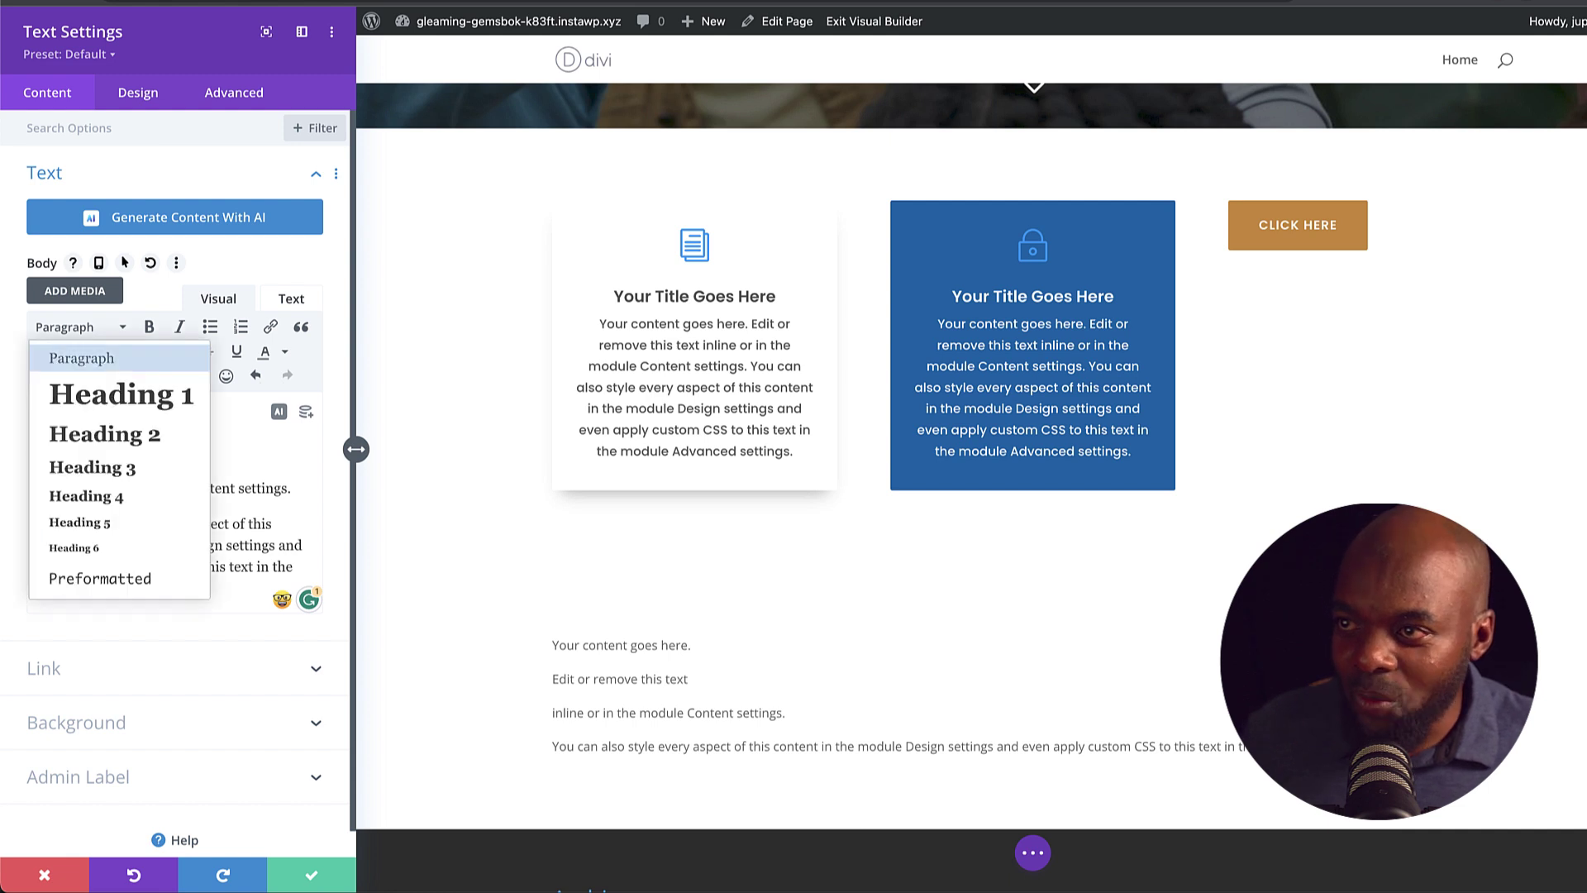
click(83, 396)
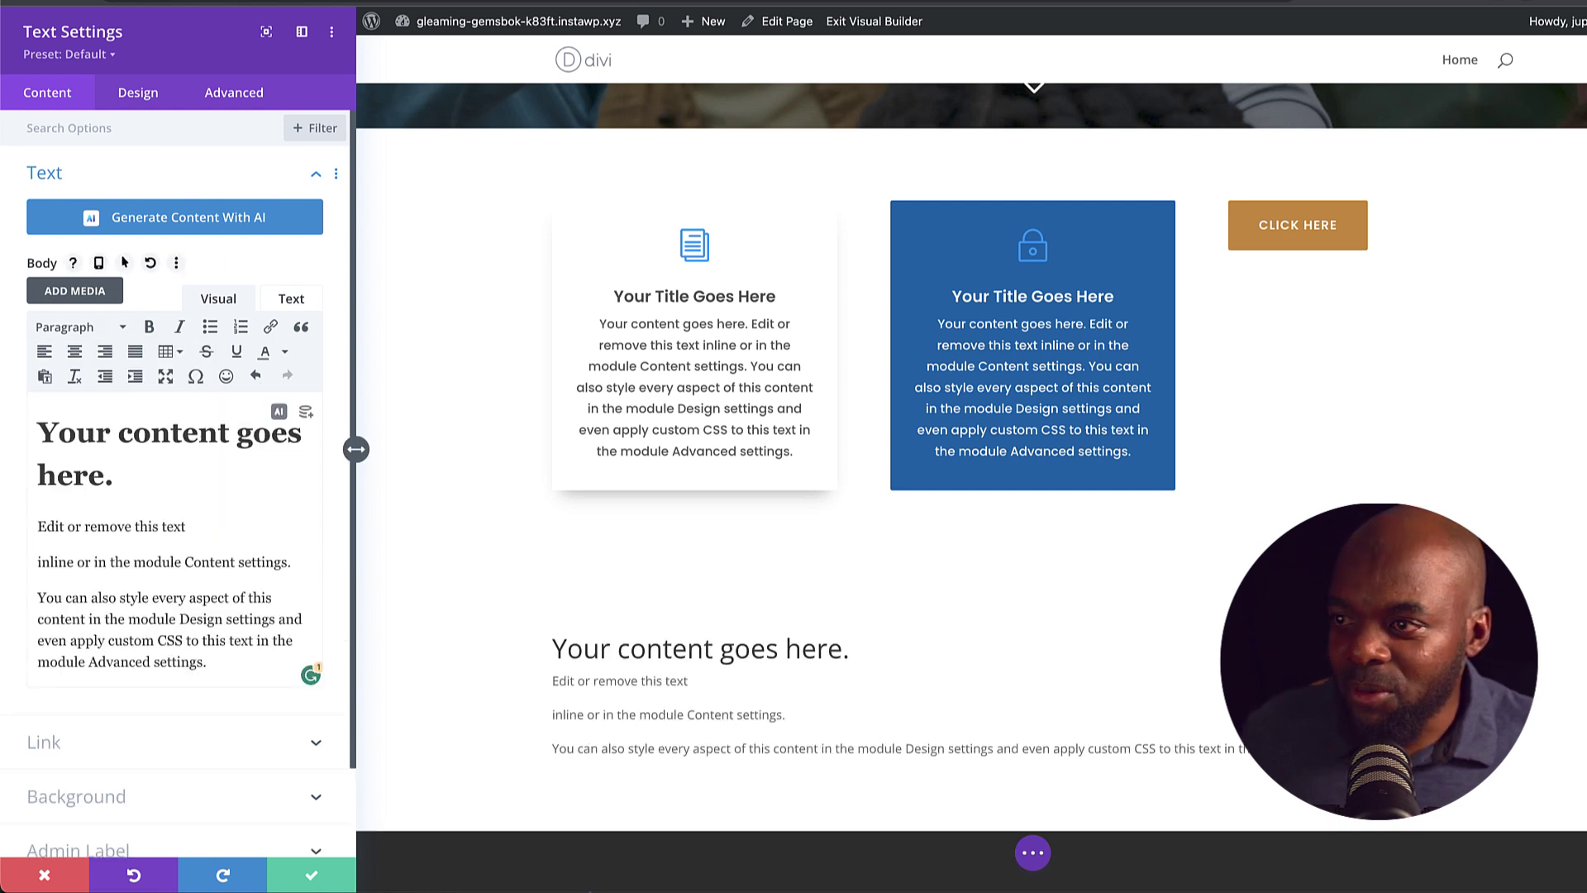
drag(186, 526, 37, 525)
key(ctrl+alt+2)
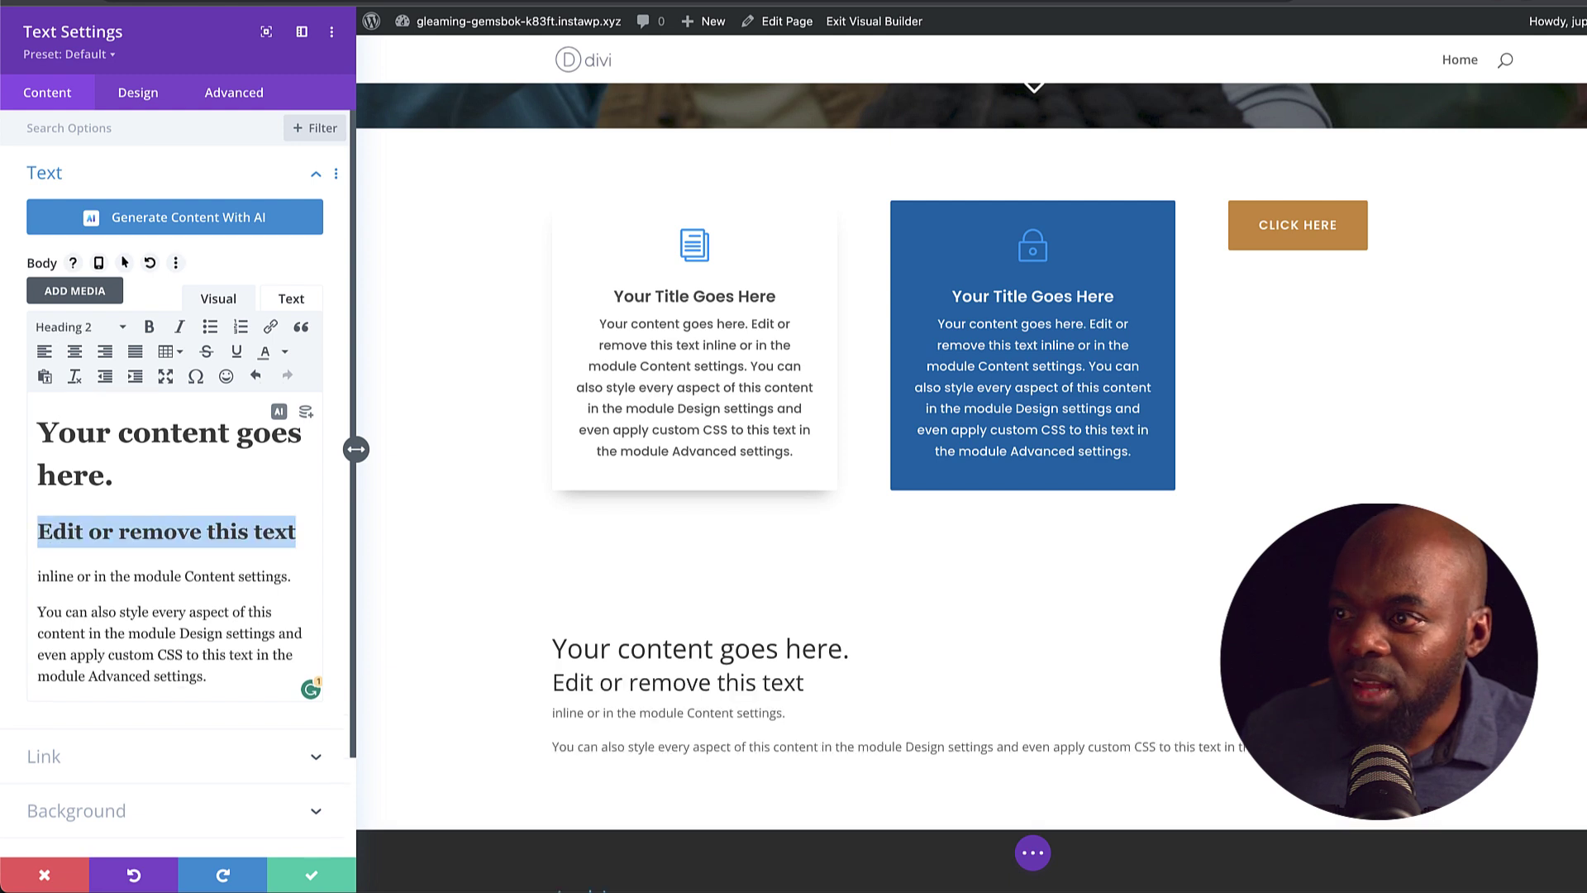
Format the line "inline or in the module Content settings." as Heading 3 and apply the Text preset to the Text module
drag(293, 576, 37, 576)
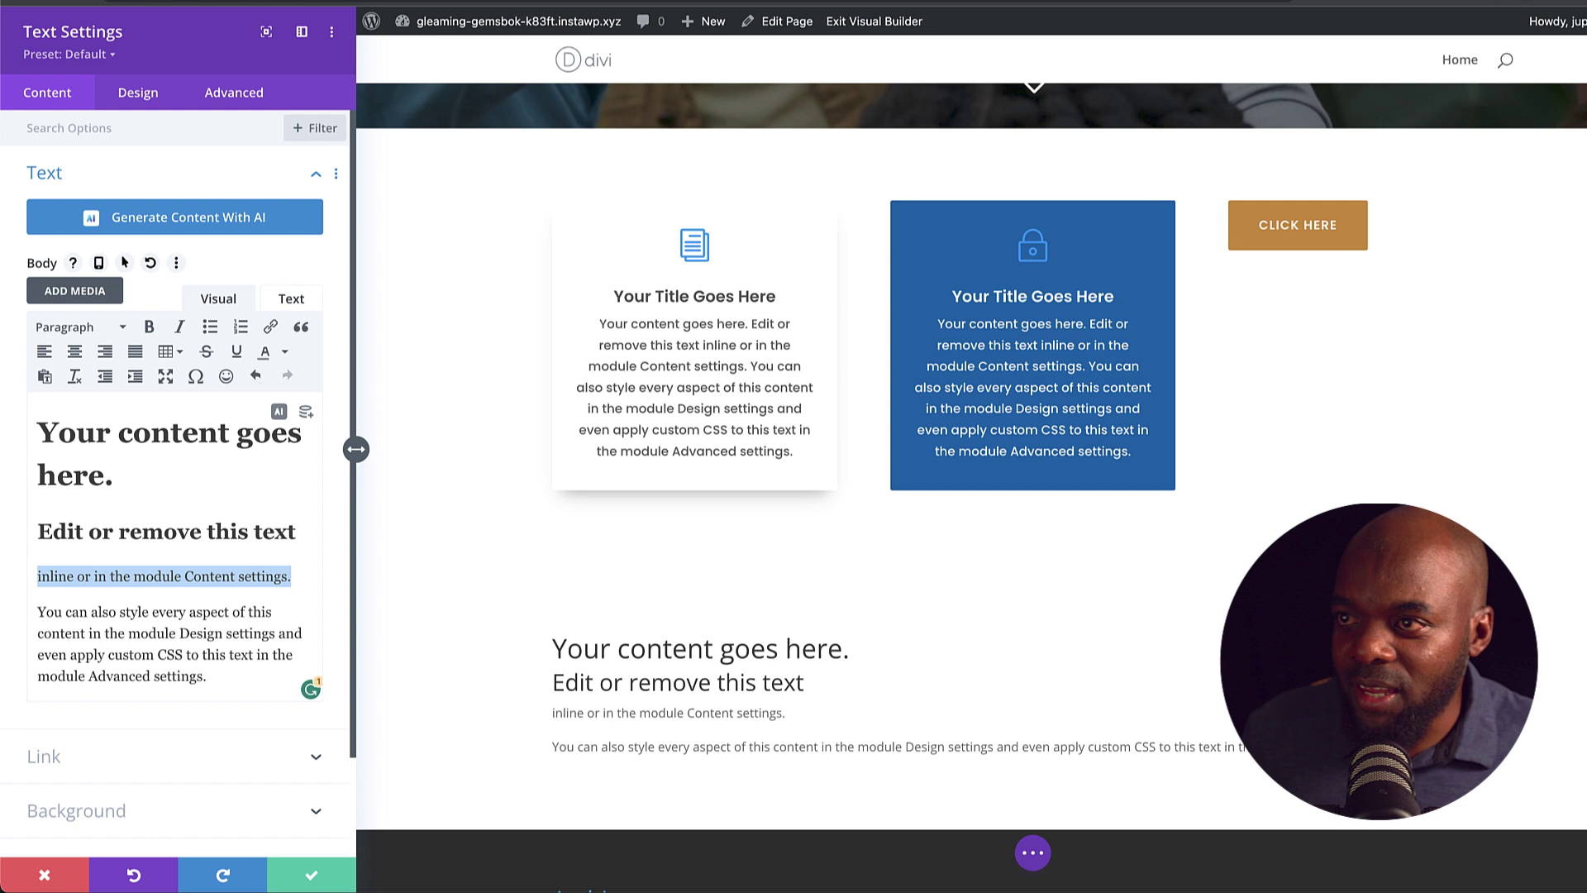
click(79, 326)
click(91, 466)
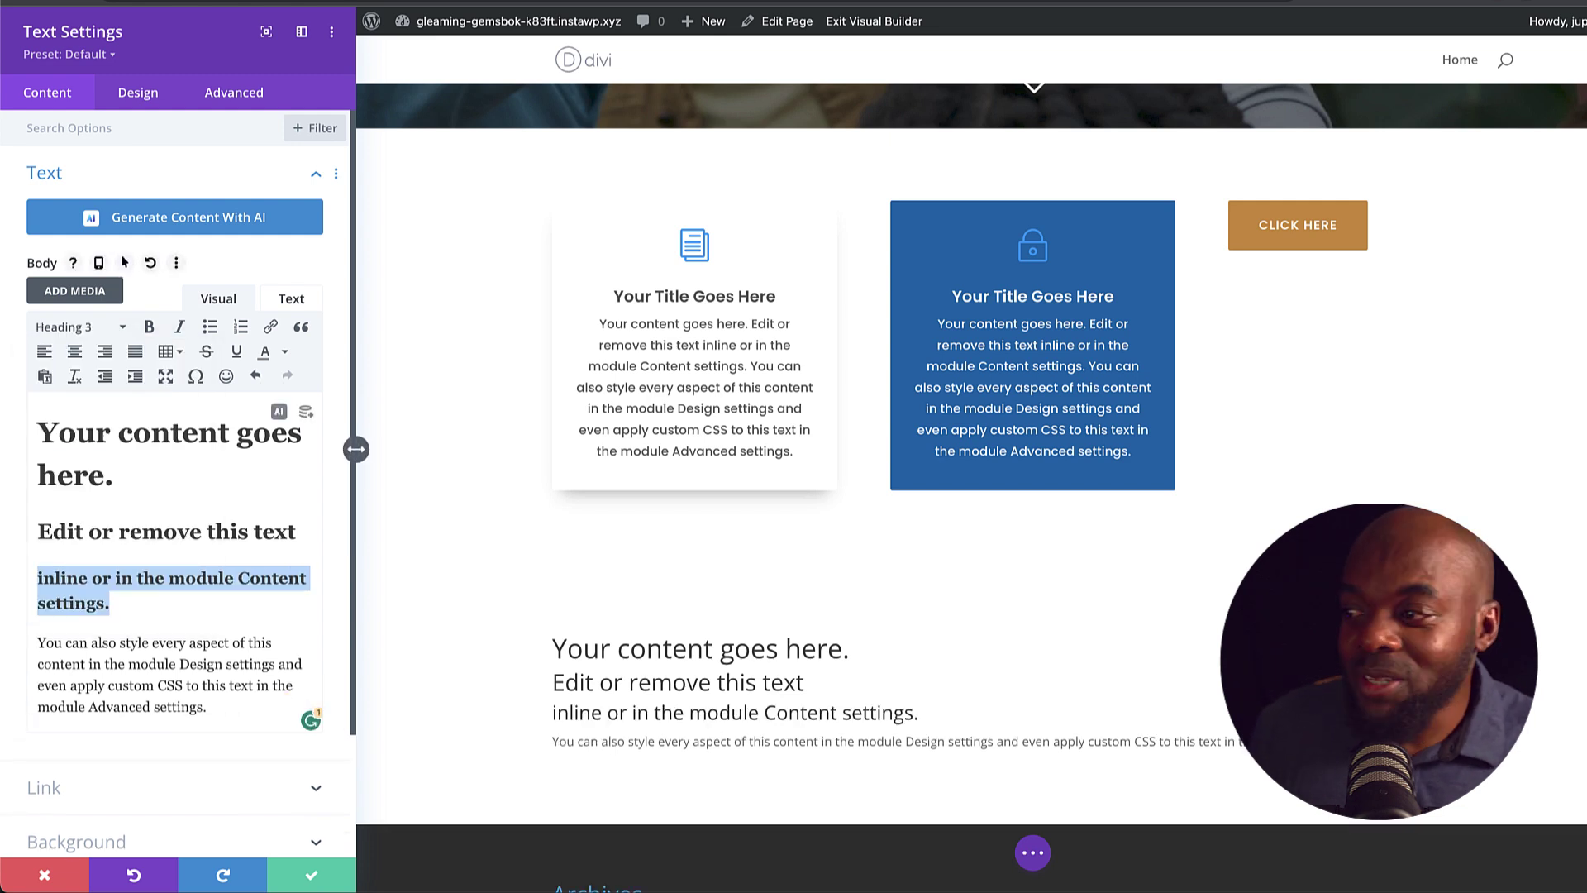
click(67, 54)
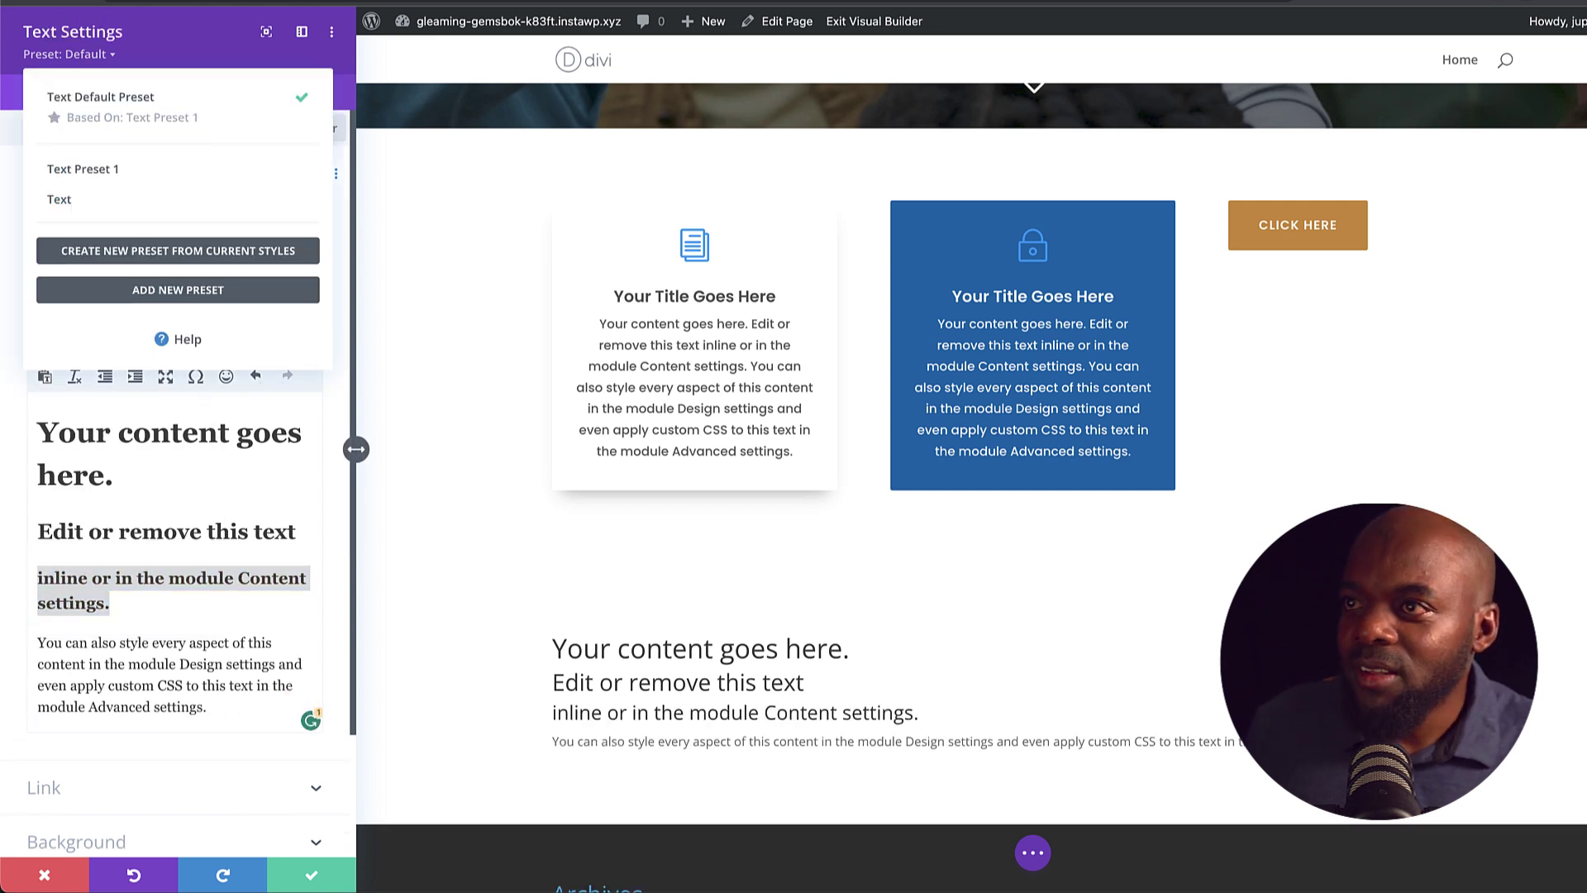
click(91, 199)
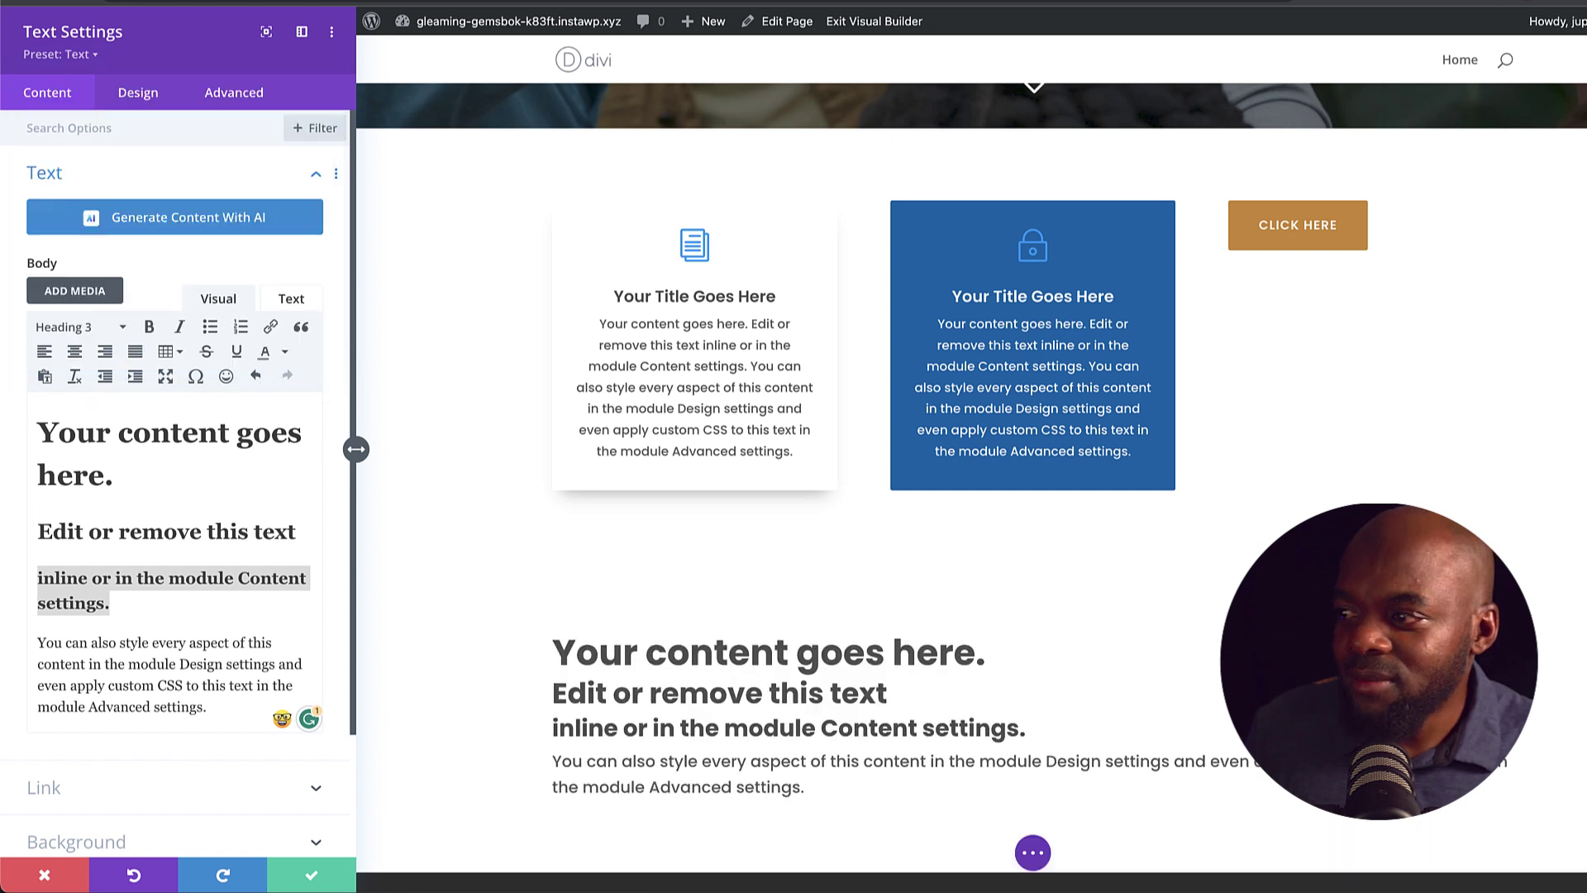